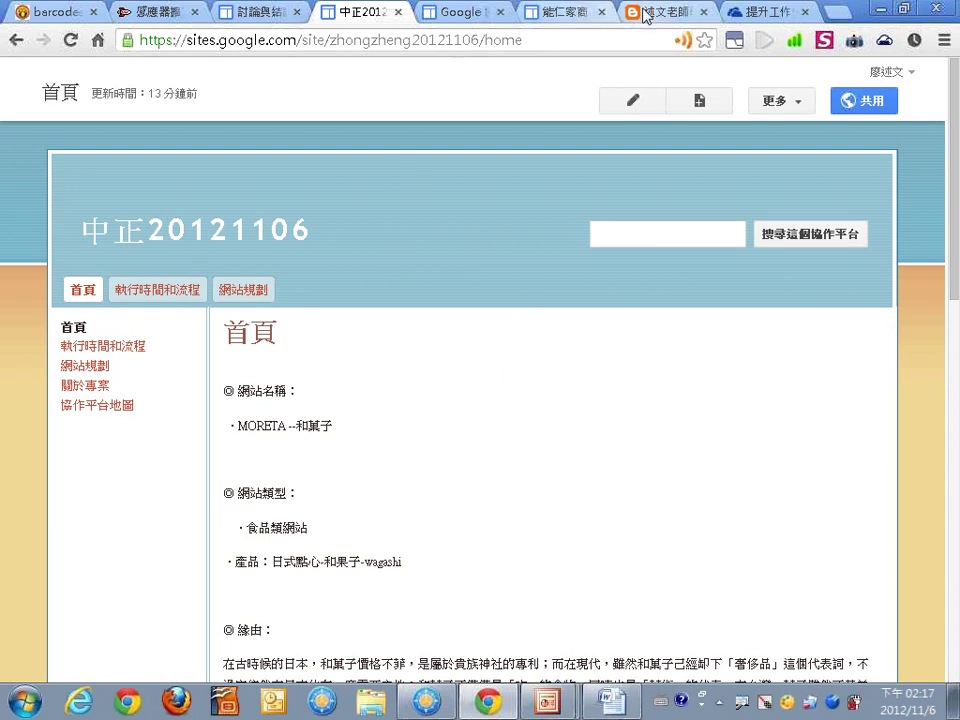
Step: Look at the 能仁家商 example site, return to the 中正20121106 site and start editing its layout
left_click(578, 18)
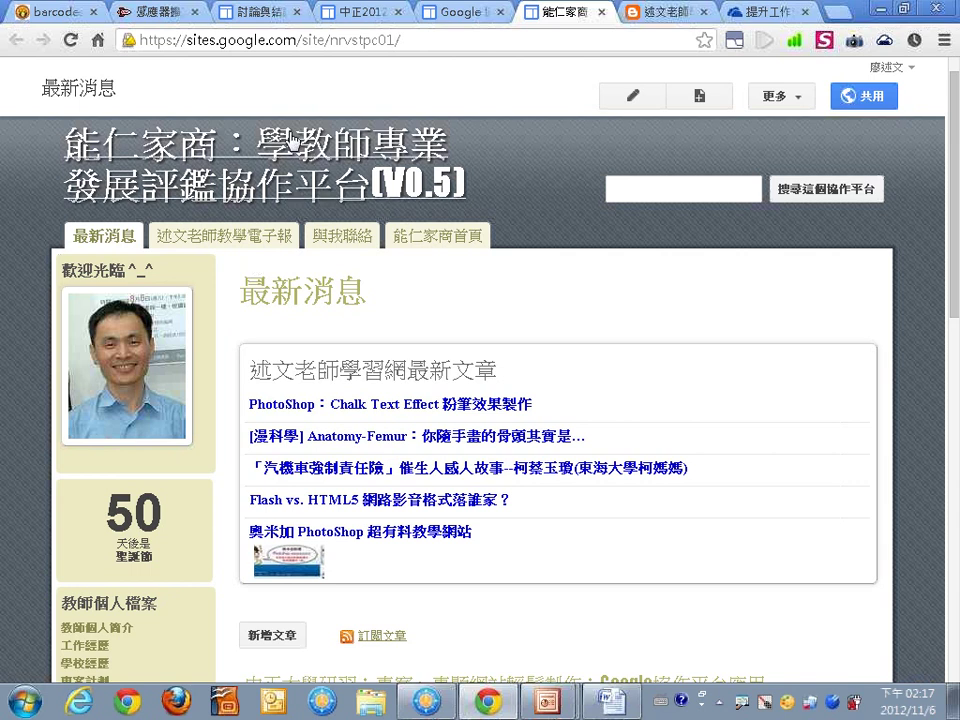
left_click(355, 8)
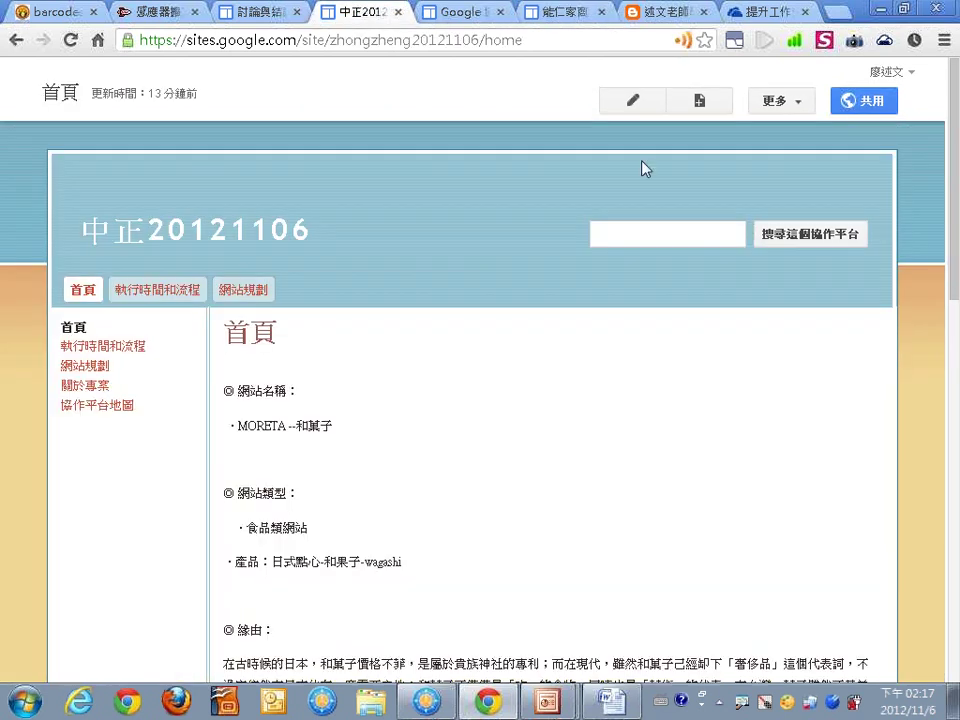
left_click(797, 100)
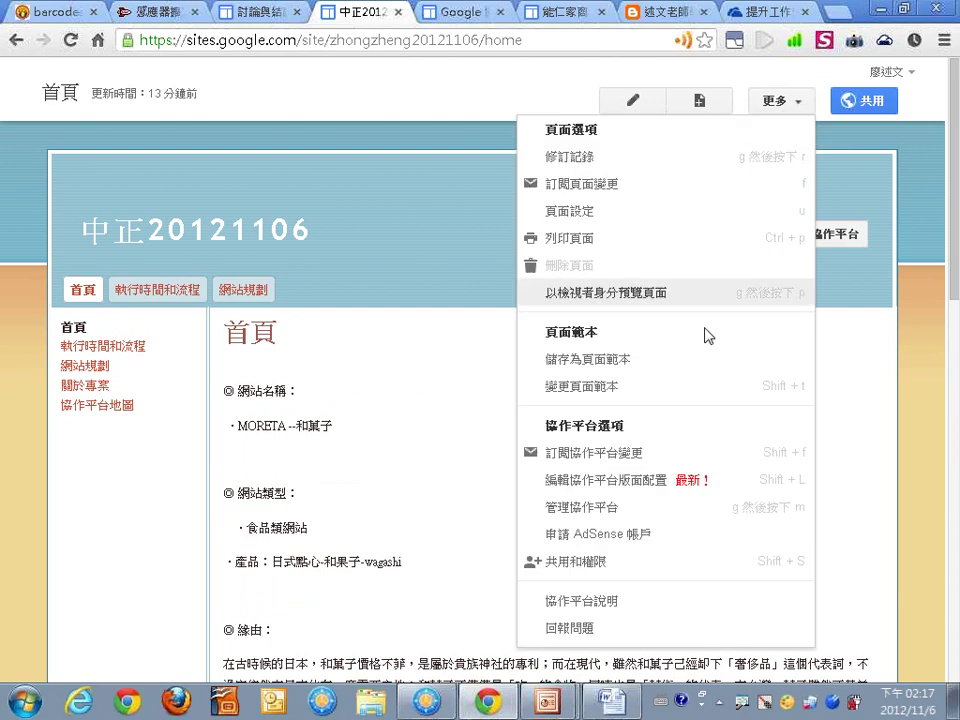
left_click(654, 480)
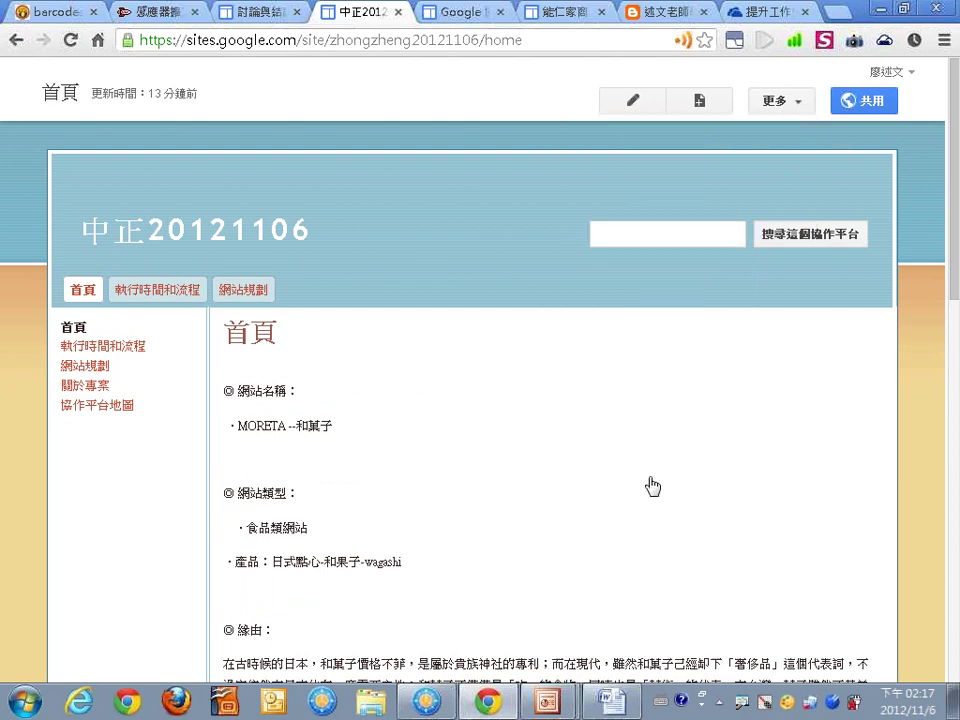
mouse_move(171, 465)
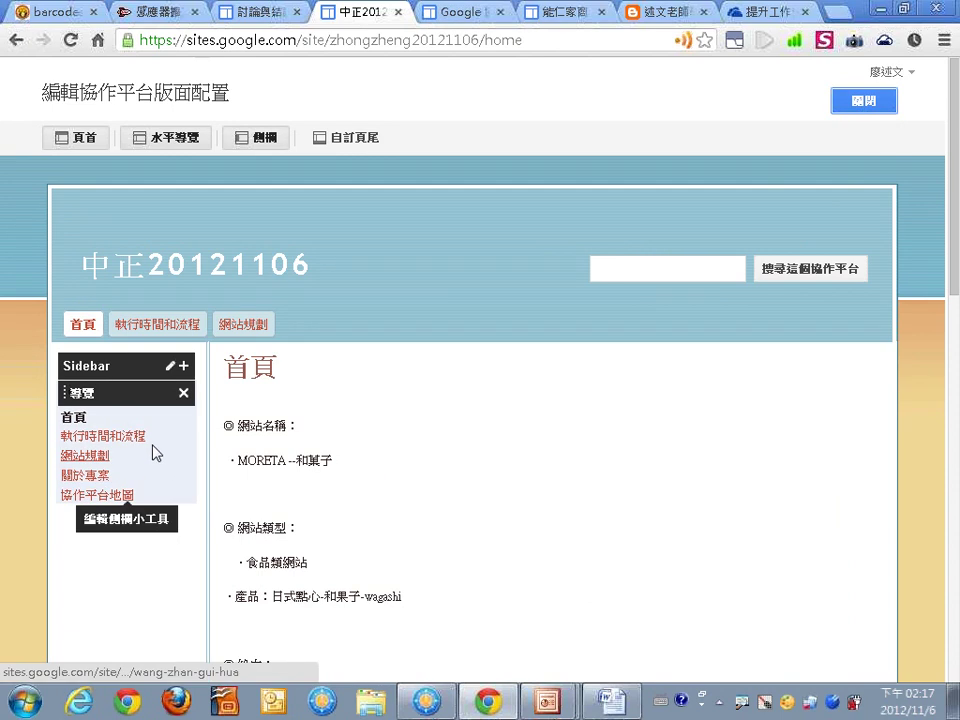
Step: Add a text (文字) element to the site's sidebar
left_click(183, 367)
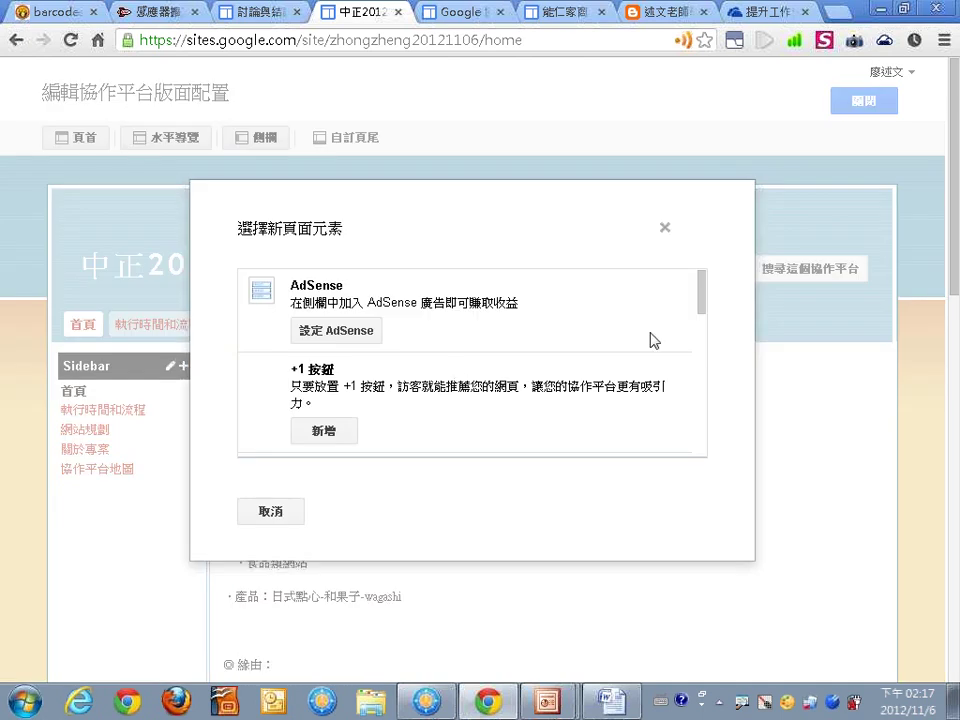
left_click_drag(703, 304, 706, 322)
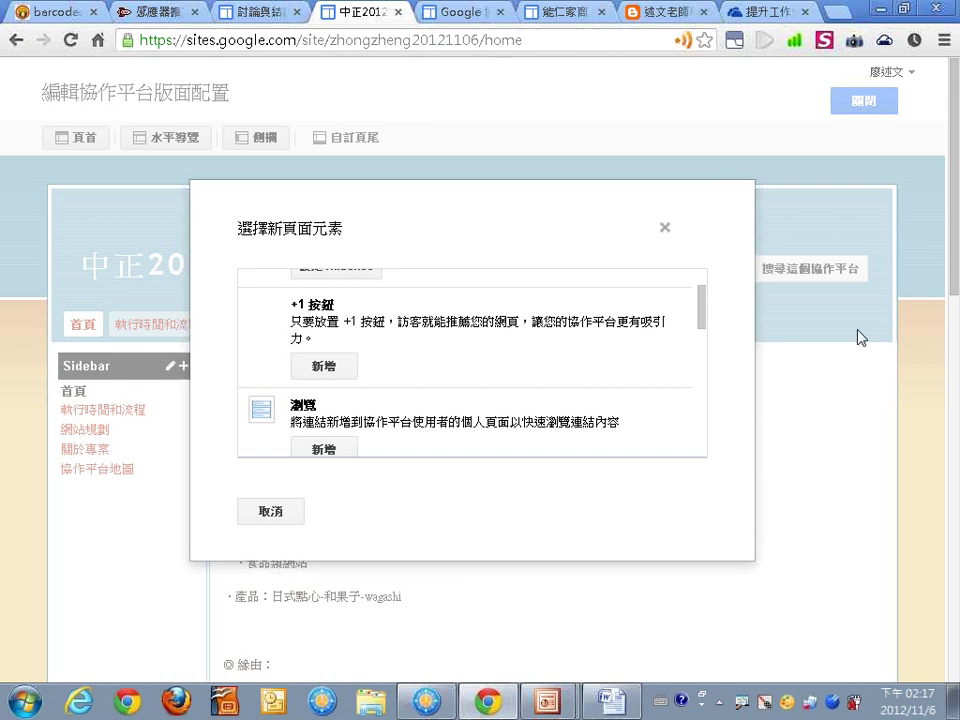
left_click_drag(707, 319, 705, 340)
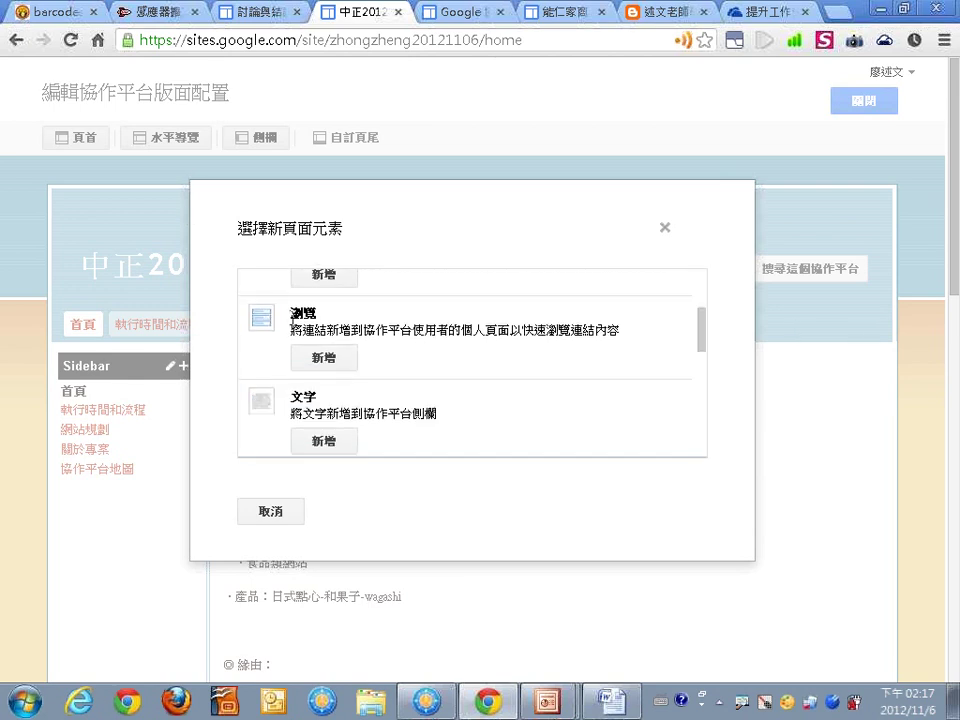
scroll(372, 372, "down", 1)
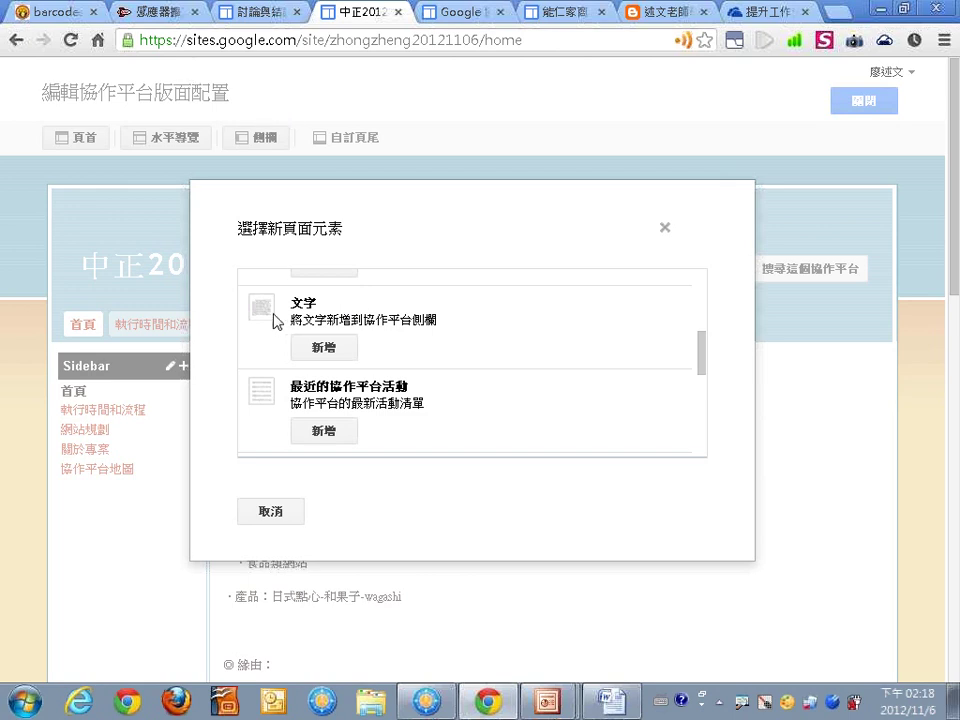
left_click(330, 356)
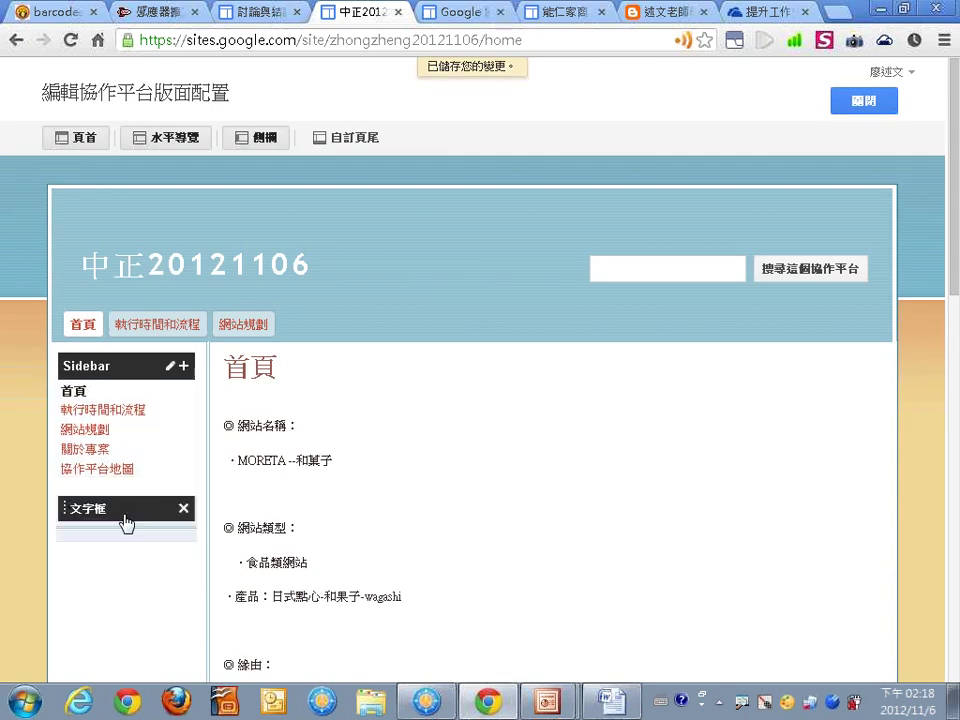
Step: Open the new sidebar text box for editing and give it the title 這是我的協作平台
mouse_move(103, 536)
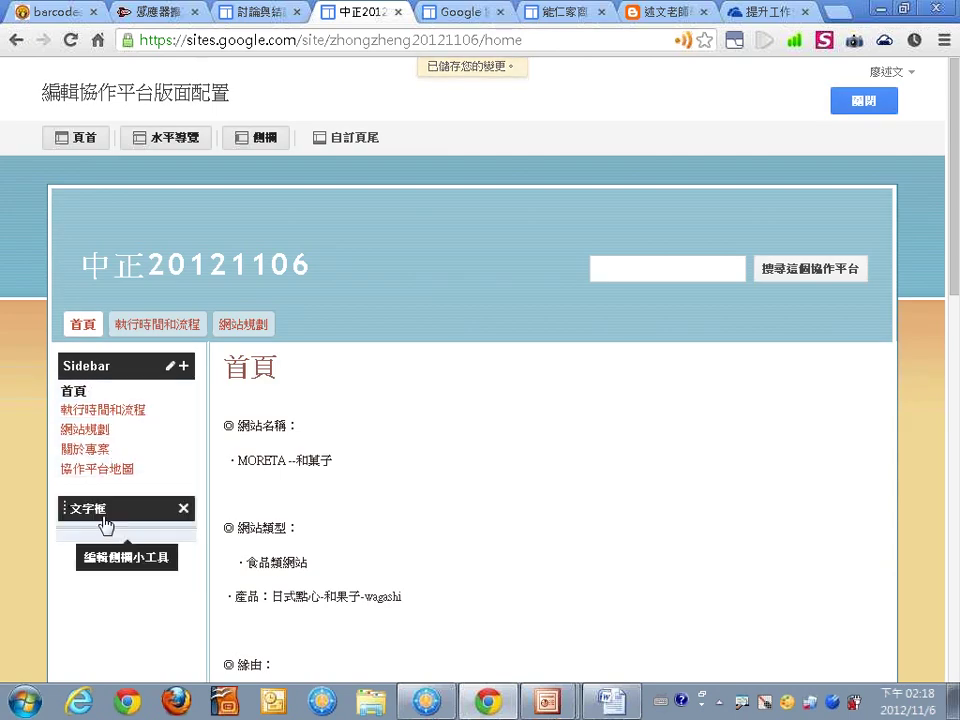
left_click(103, 515)
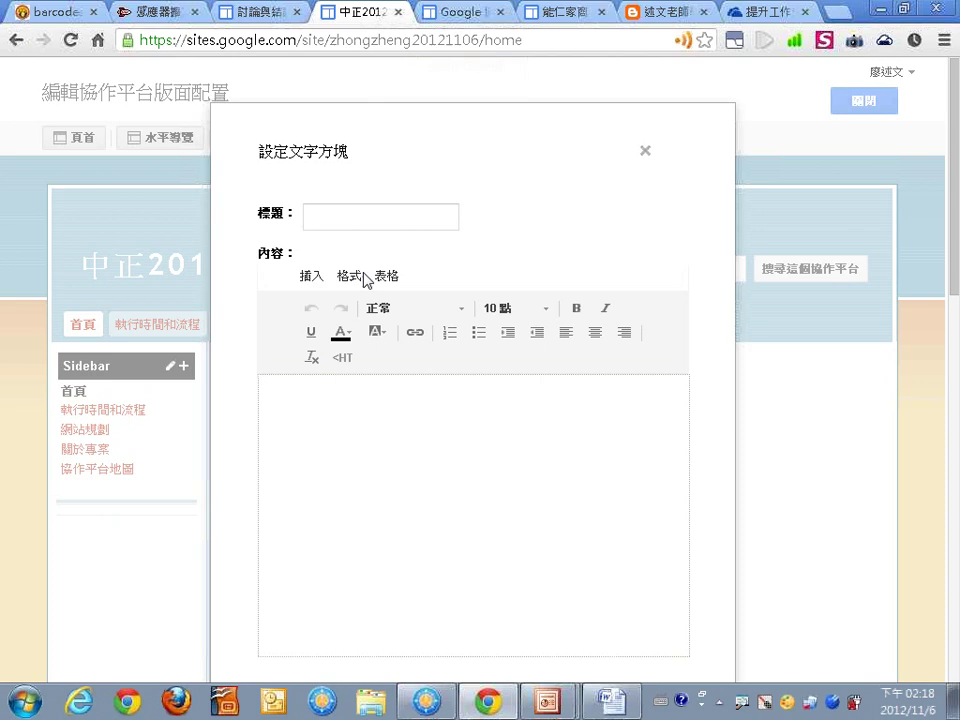
left_click(348, 216)
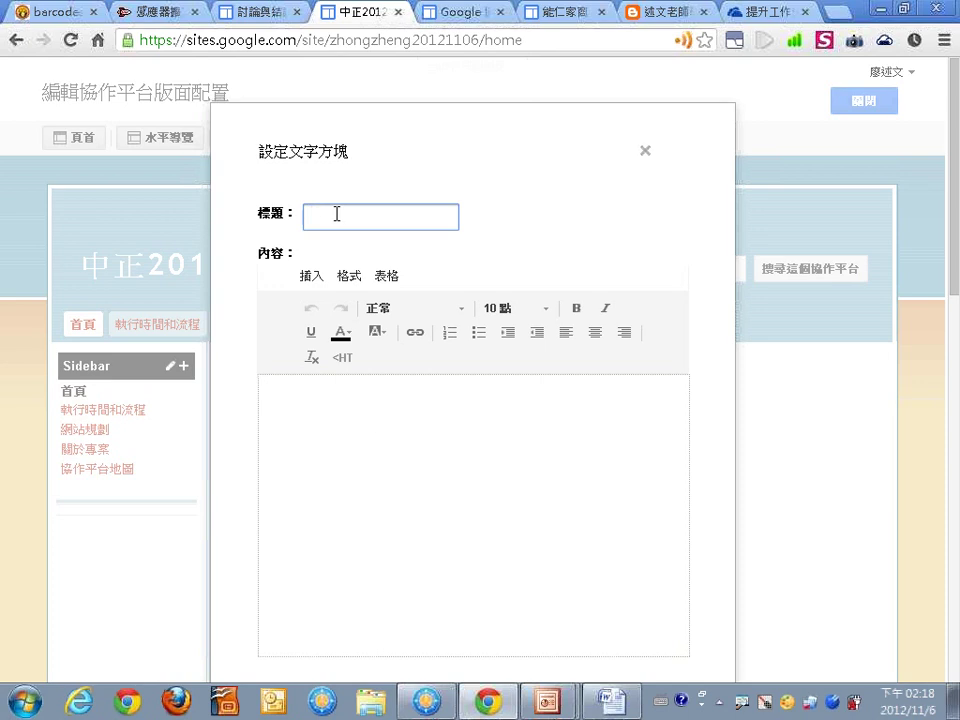
key("ctrl+space")
type("這是我D")
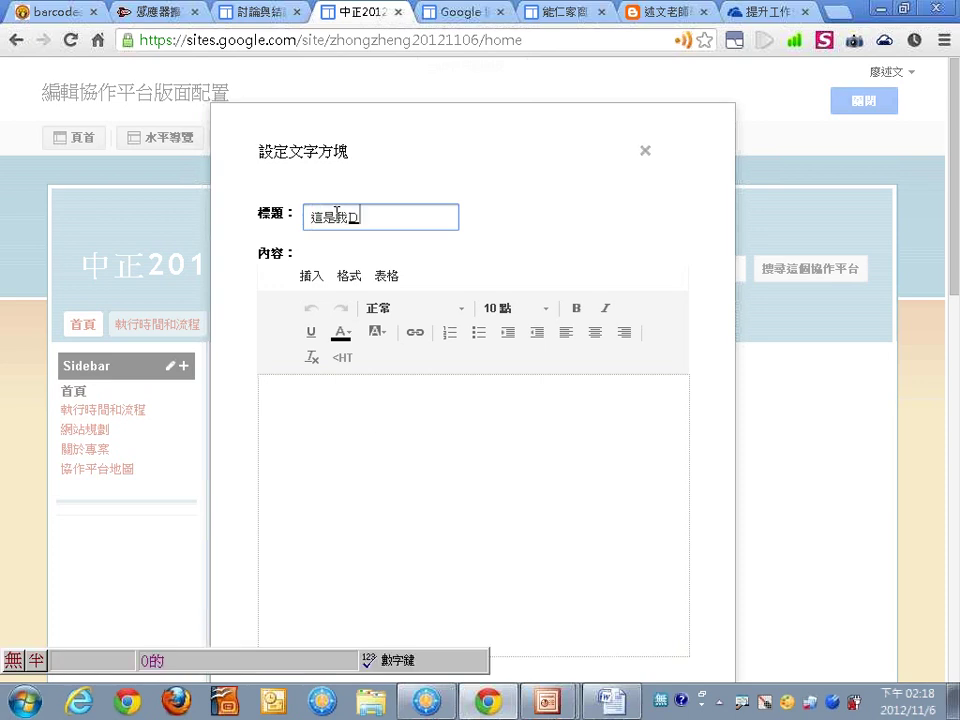
type("的協作平U")
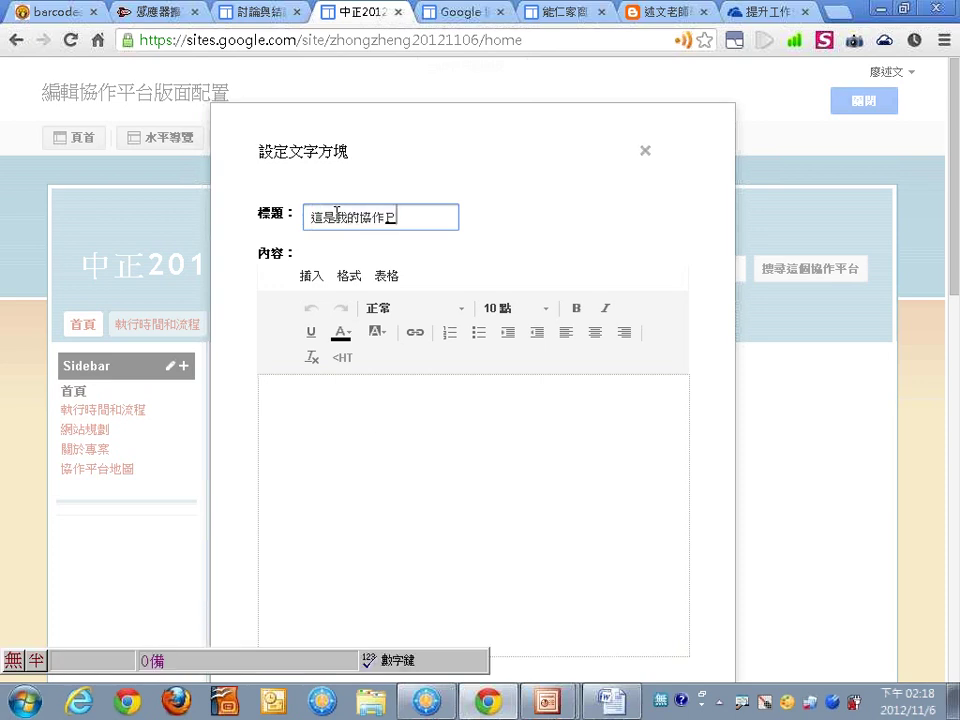
key("space")
Step: Copy the title 這是我的協作平台 into the text box's content and save the text box
key("ctrl+a")
key("ctrl+c")
left_click(369, 418)
key("ctrl+v")
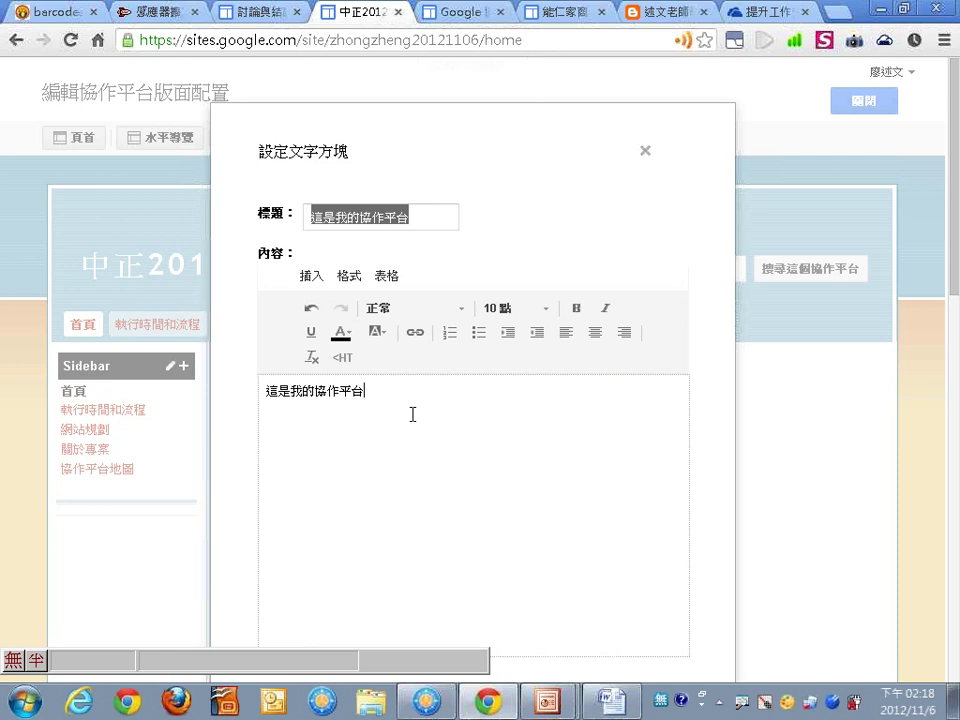
scroll(437, 467, "down", 2)
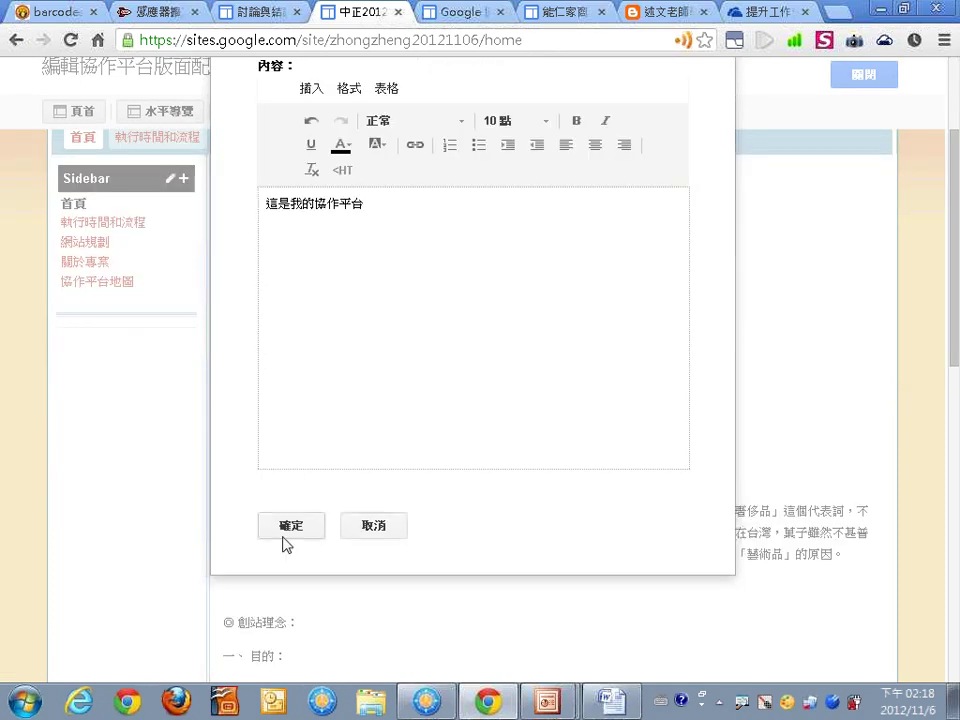
left_click(286, 527)
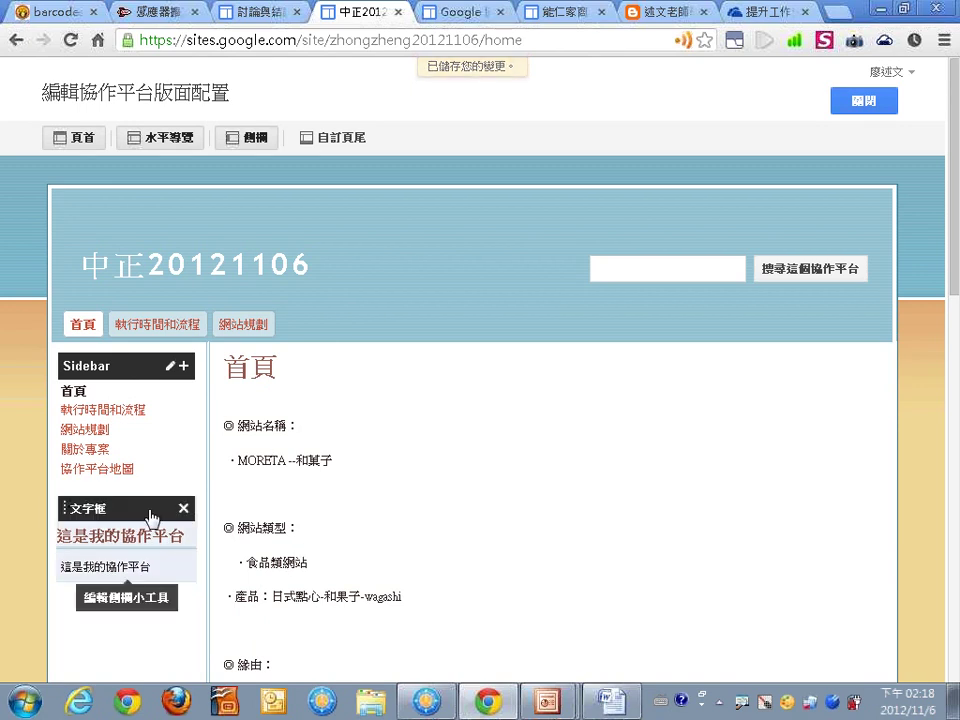
Step: Move the text box above the navigation list in the sidebar
mouse_move(165, 458)
mouse_move(128, 512)
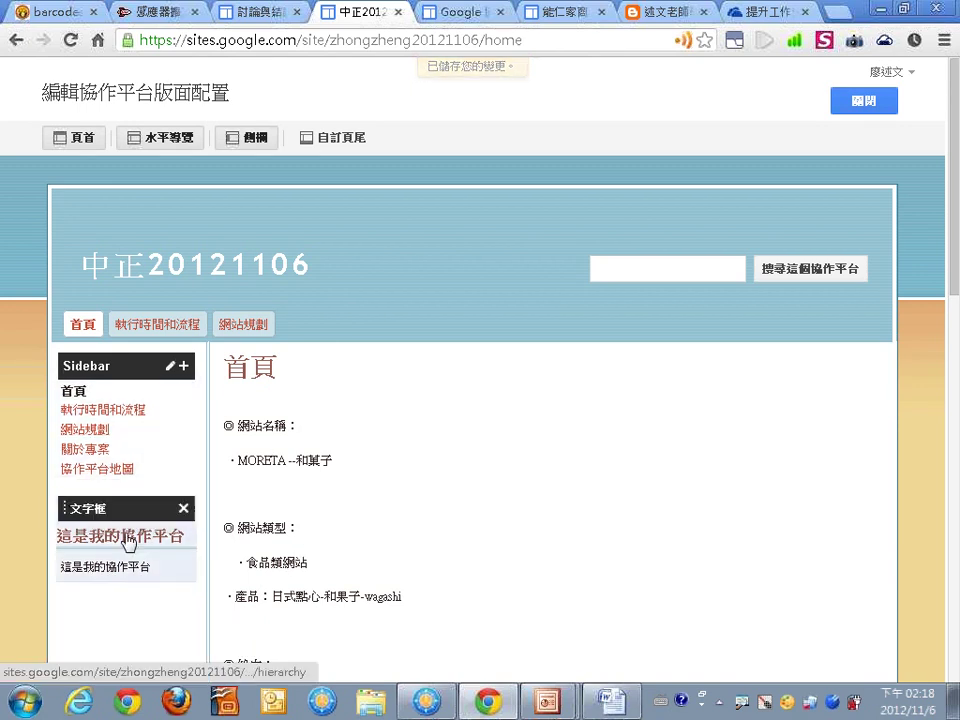
left_click_drag(128, 512, 129, 378)
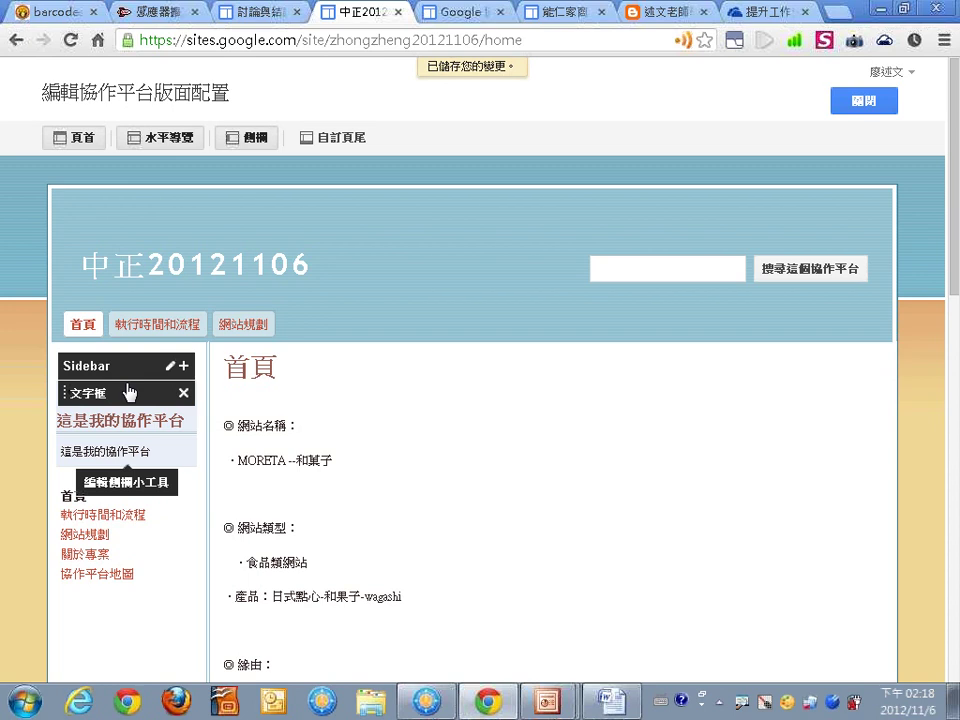
left_click(184, 367)
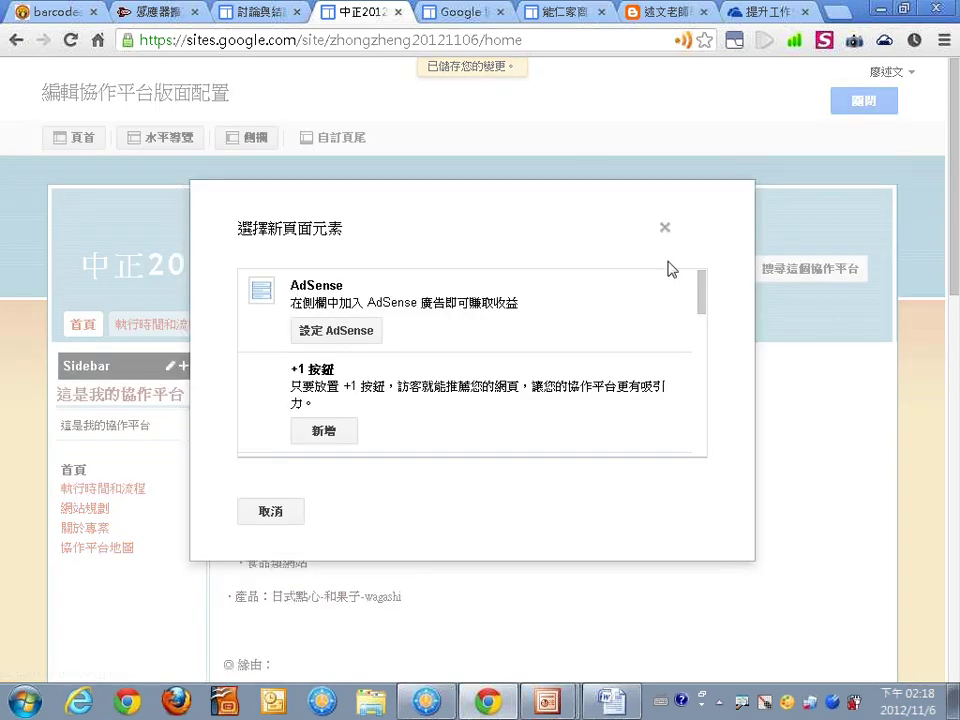
left_click_drag(703, 290, 697, 406)
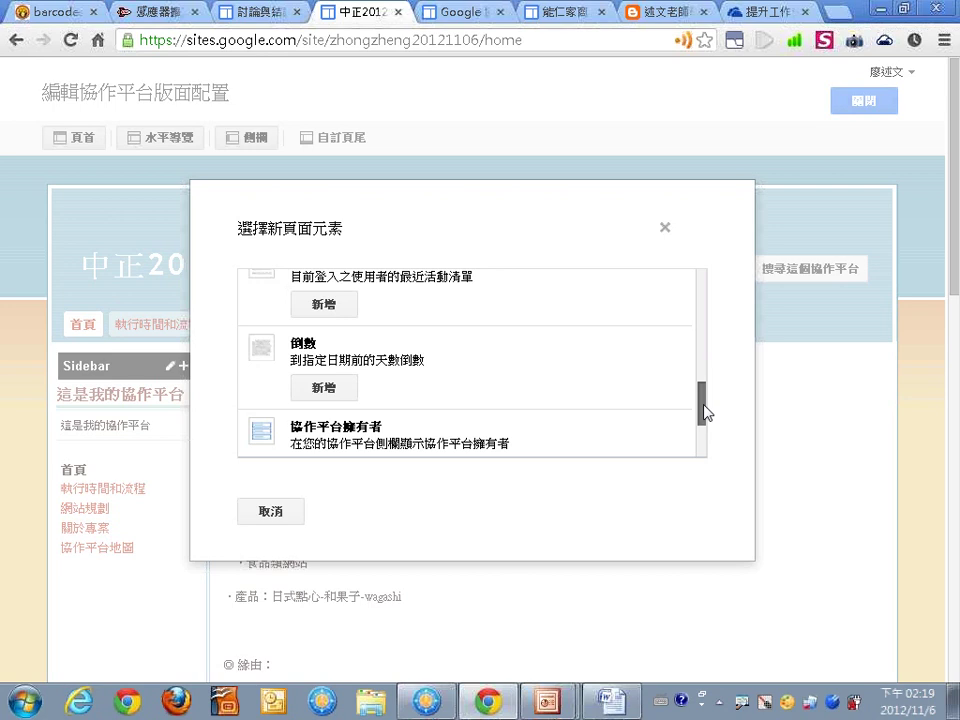
left_click_drag(704, 412, 707, 444)
left_click(281, 515)
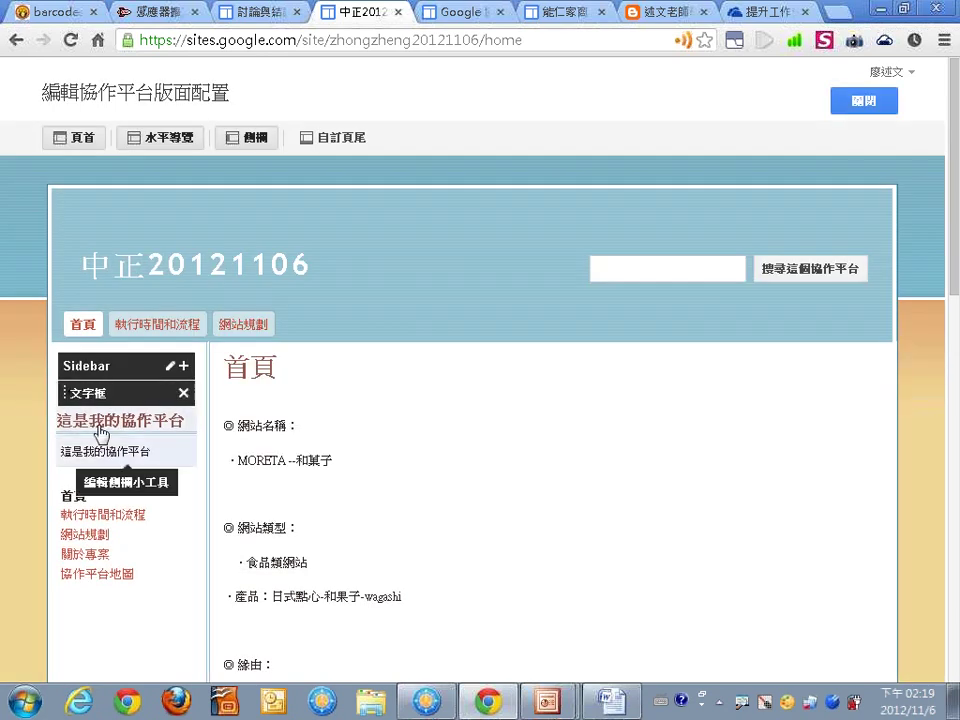
Step: Reopen the sidebar text box for editing and start inserting a picture into its content from a web address
left_click(100, 430)
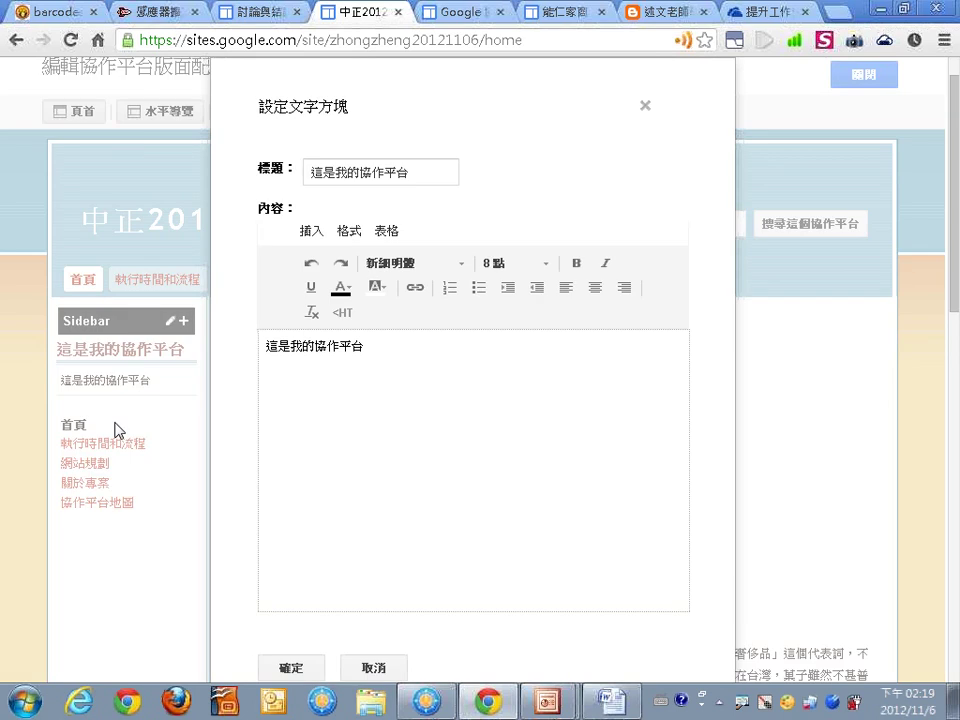
left_click(310, 234)
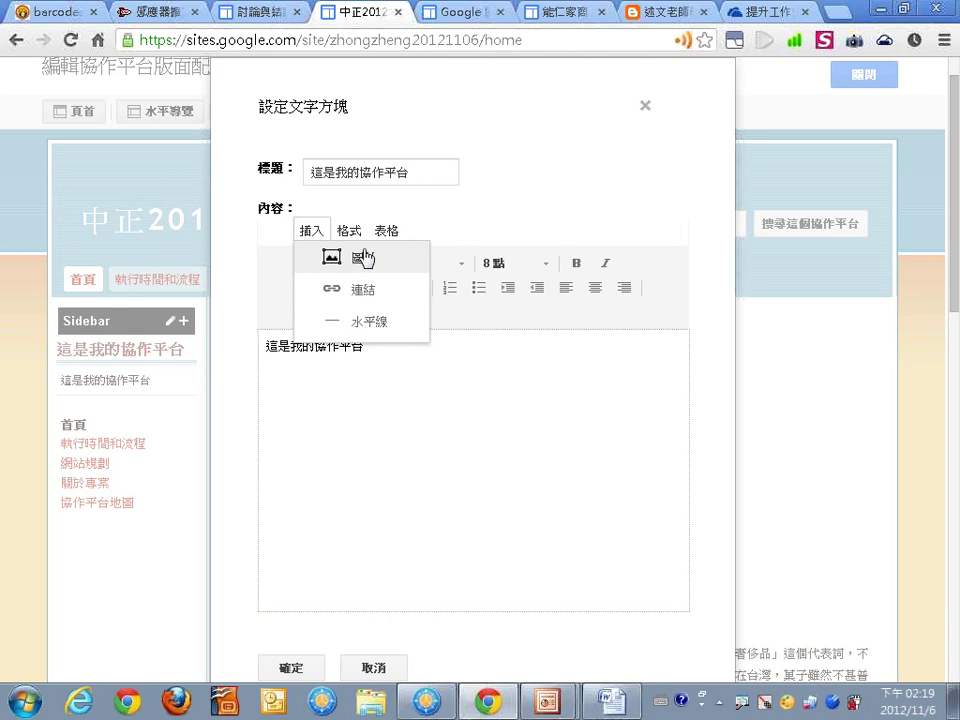
left_click(566, 12)
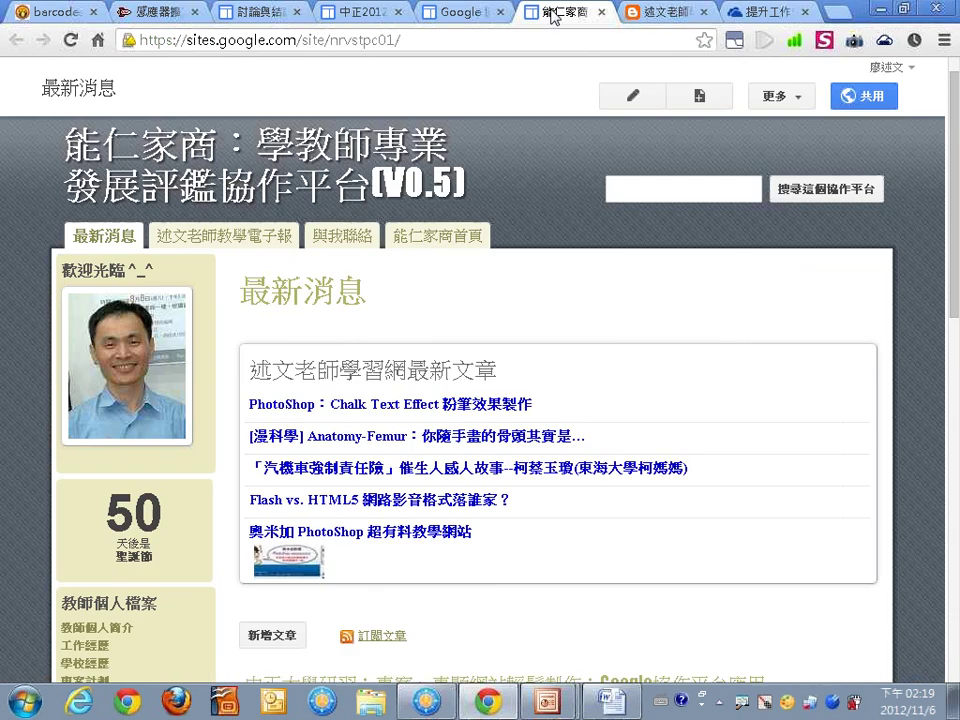
right_click(150, 372)
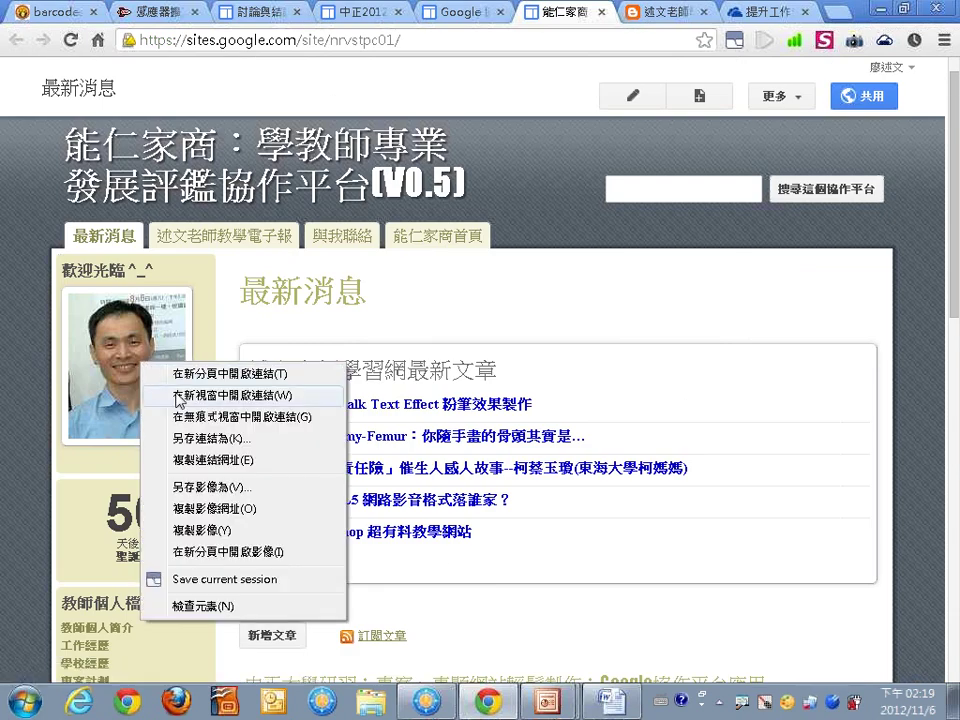
key("Escape")
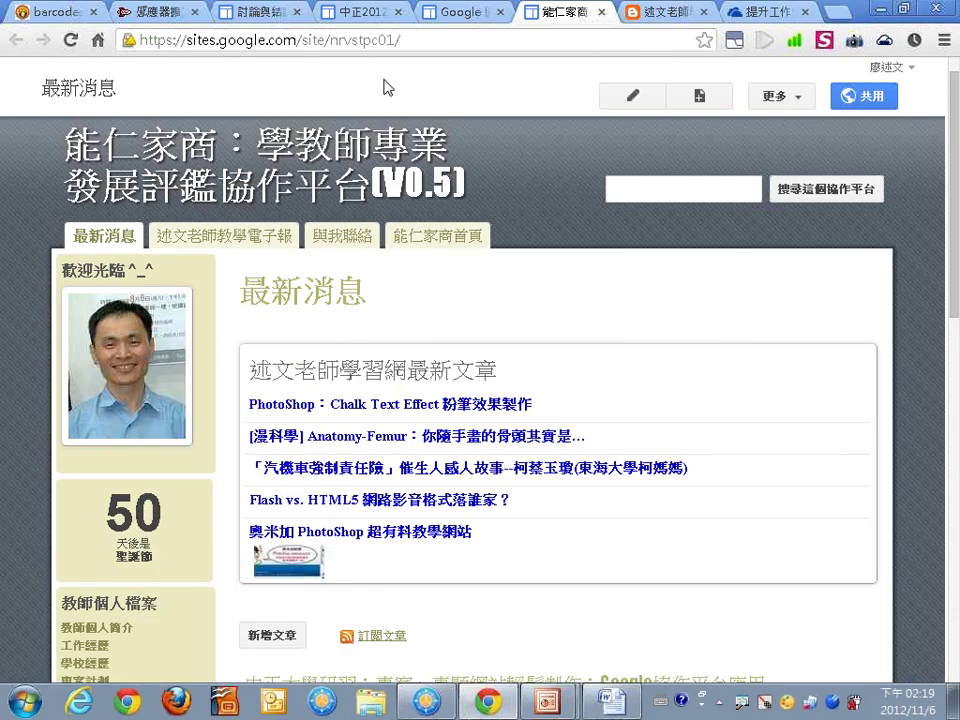
left_click(366, 16)
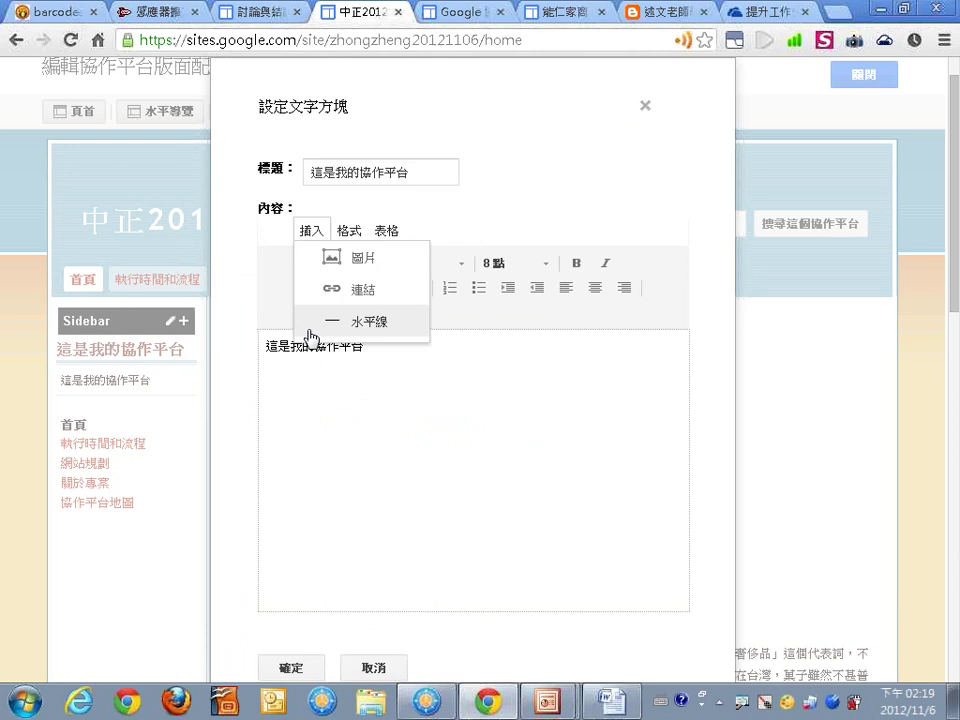
left_click(350, 258)
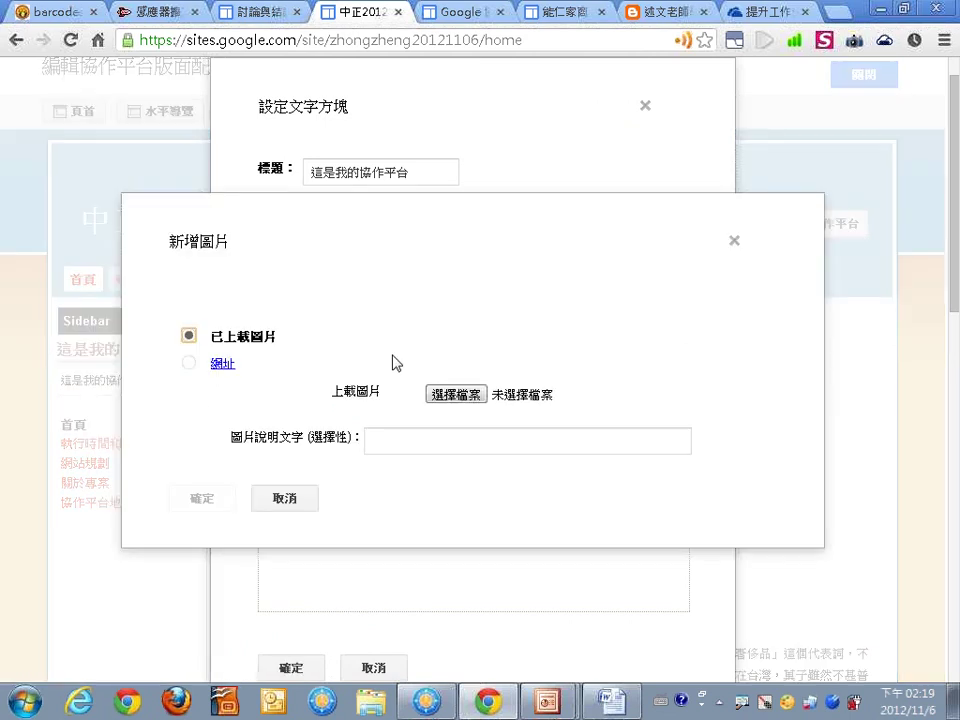
left_click(189, 364)
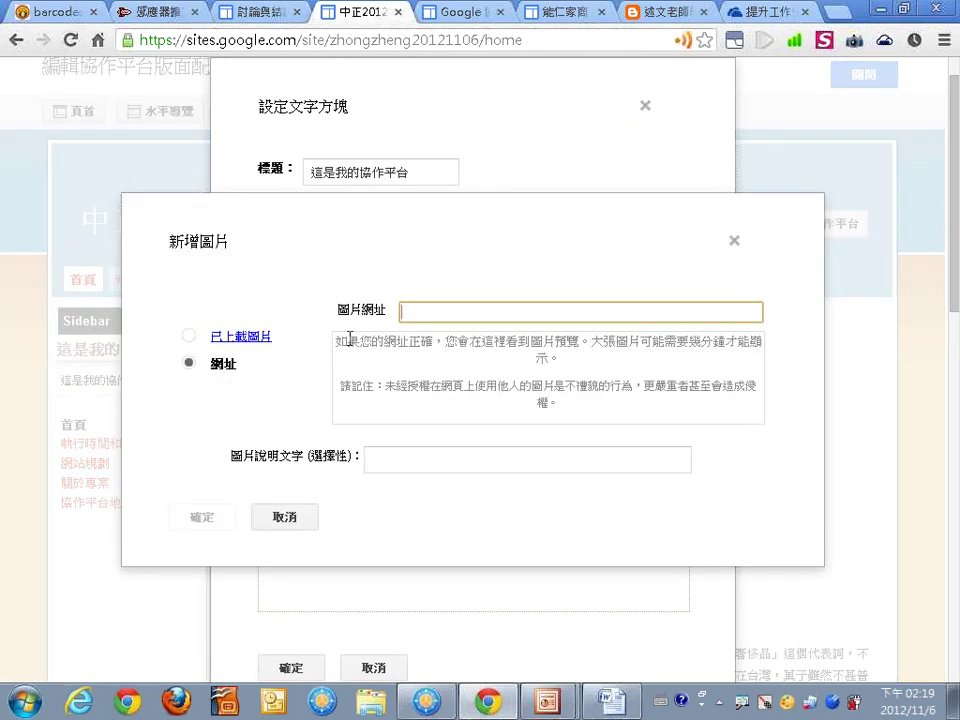
Step: Try to paste an image address for the new picture
right_click(415, 313)
left_click(460, 446)
right_click(433, 312)
left_click(470, 420)
right_click(428, 313)
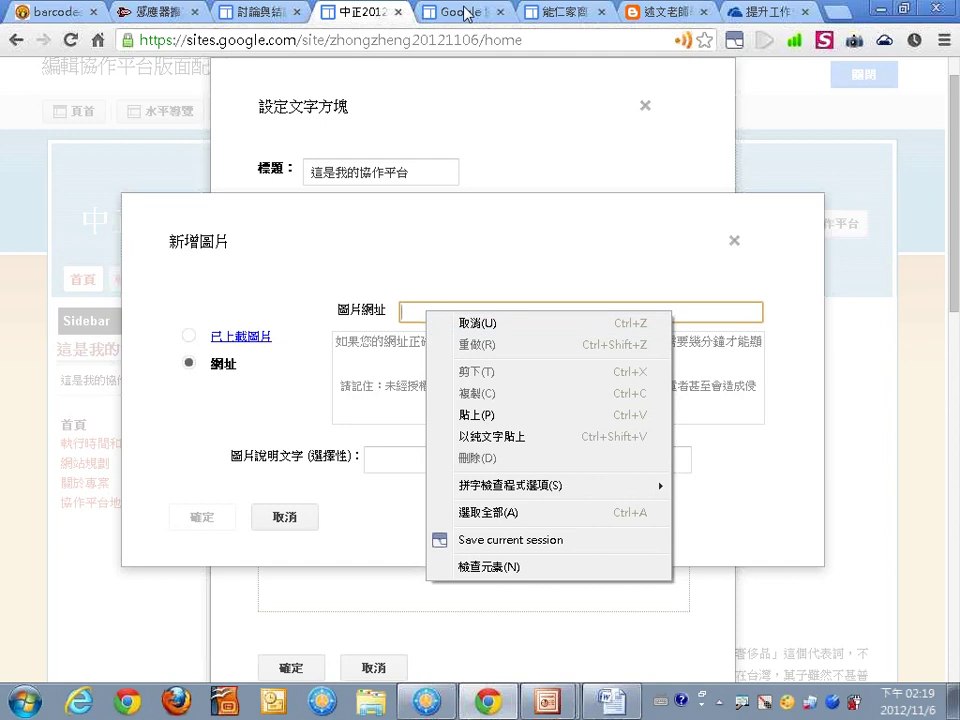
Step: Copy the portrait photo's image address from the sidebar of the 能仁家商 site and insert it as the text box's picture
left_click(557, 12)
right_click(138, 357)
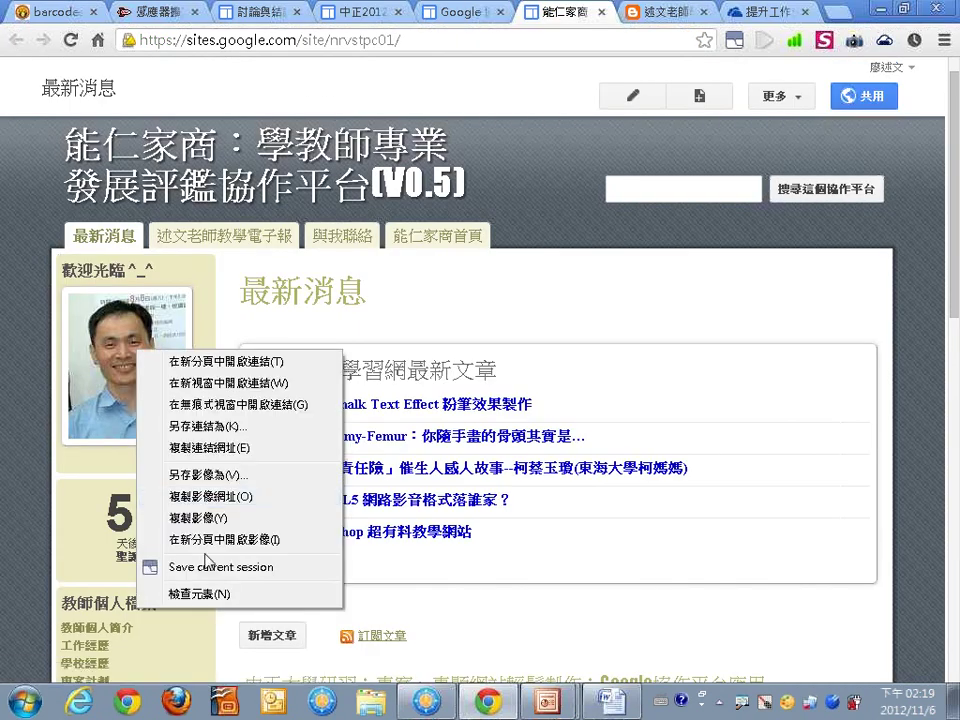
left_click(216, 496)
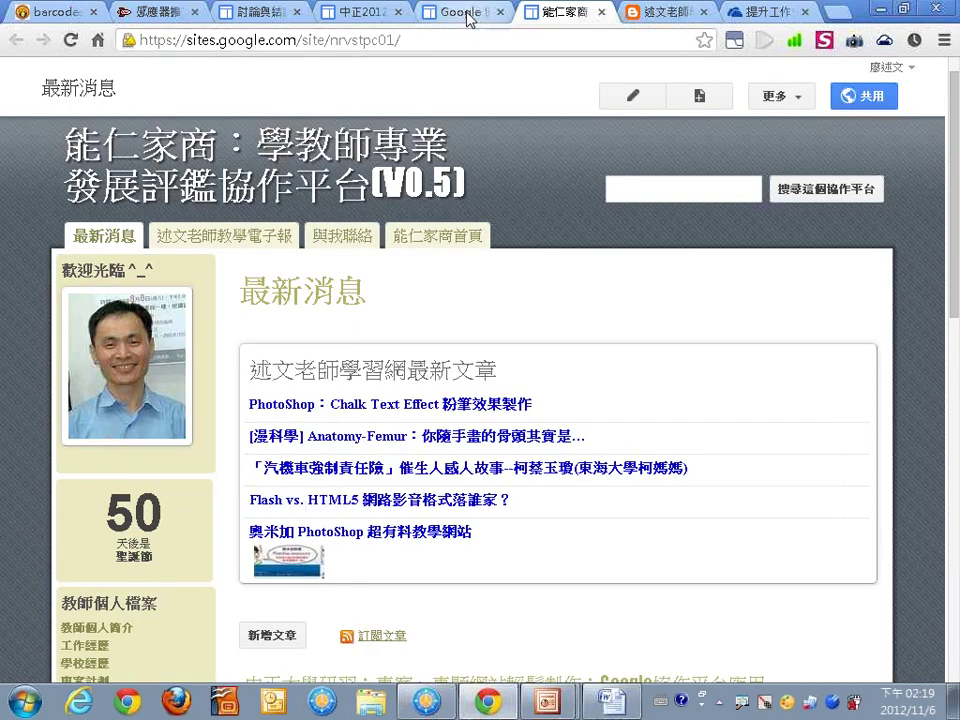
left_click(362, 12)
right_click(435, 321)
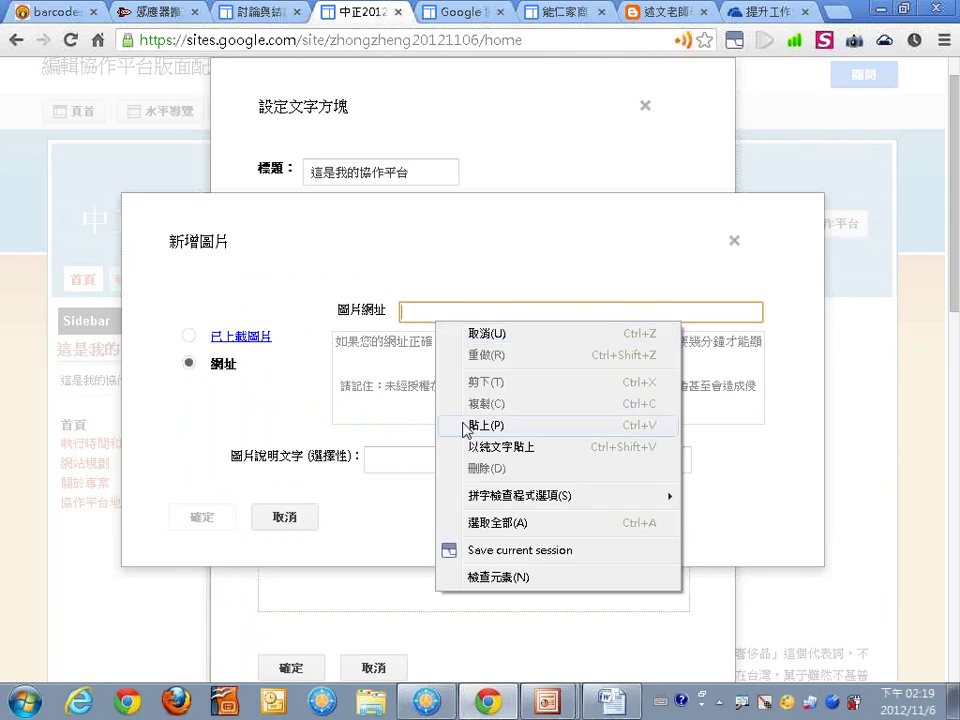
left_click(470, 426)
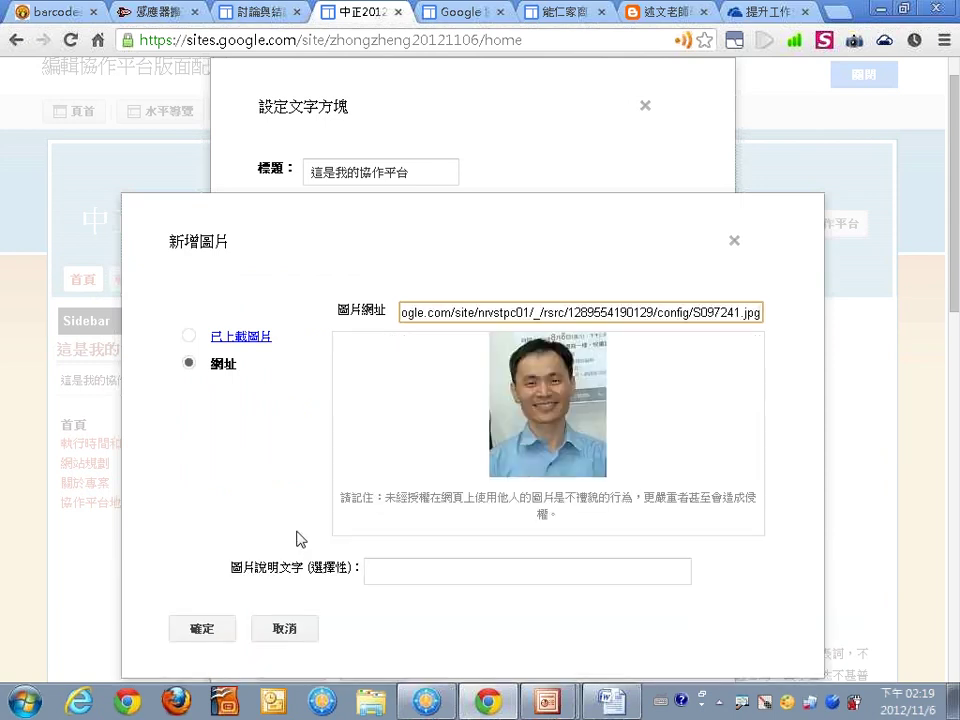
left_click(200, 628)
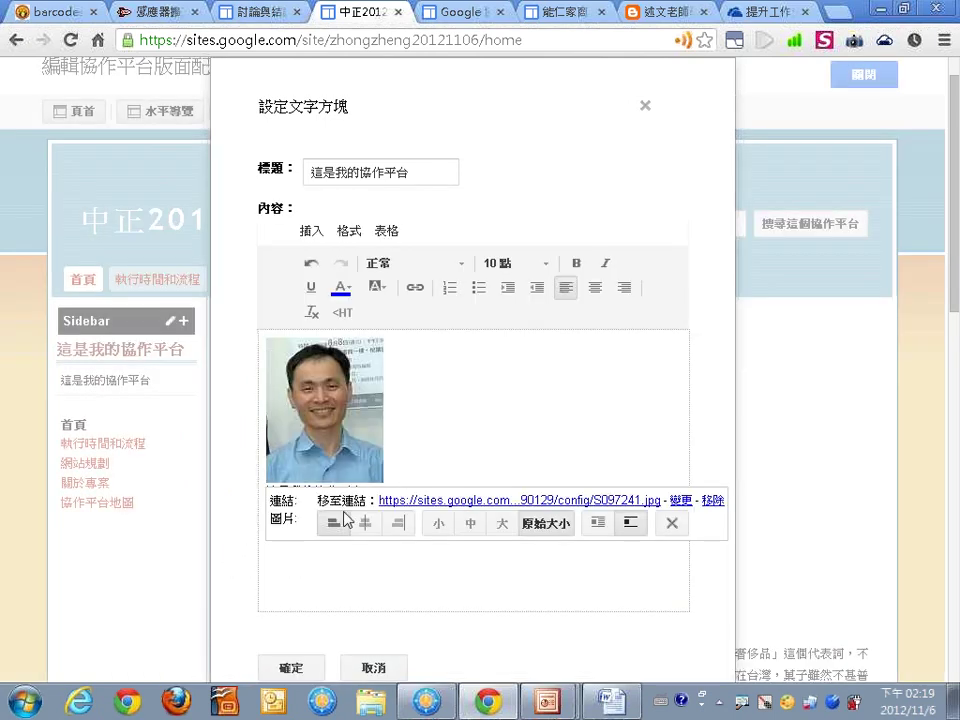
Step: Save the sidebar text box with its picture and close the site layout editor
left_click(426, 444)
scroll(328, 596, "down", 2)
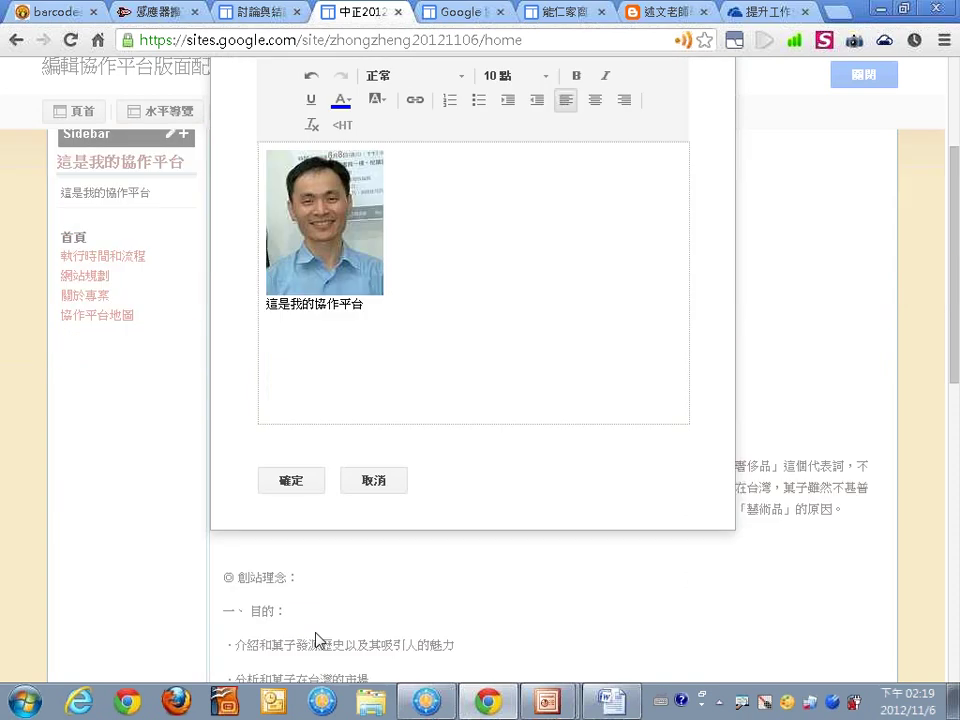
left_click(291, 481)
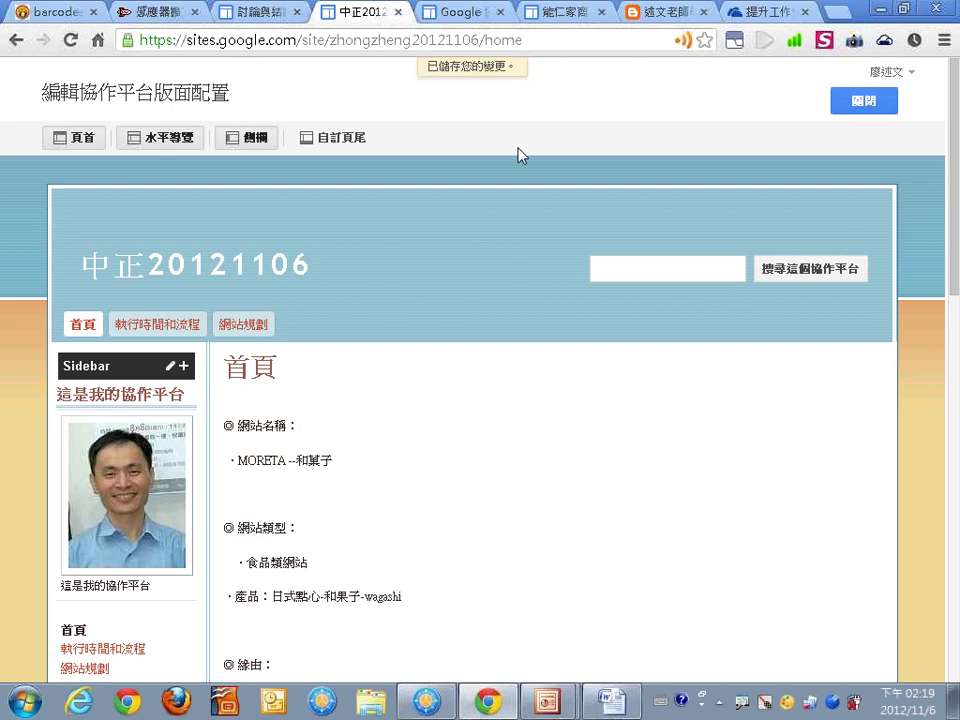
left_click(862, 101)
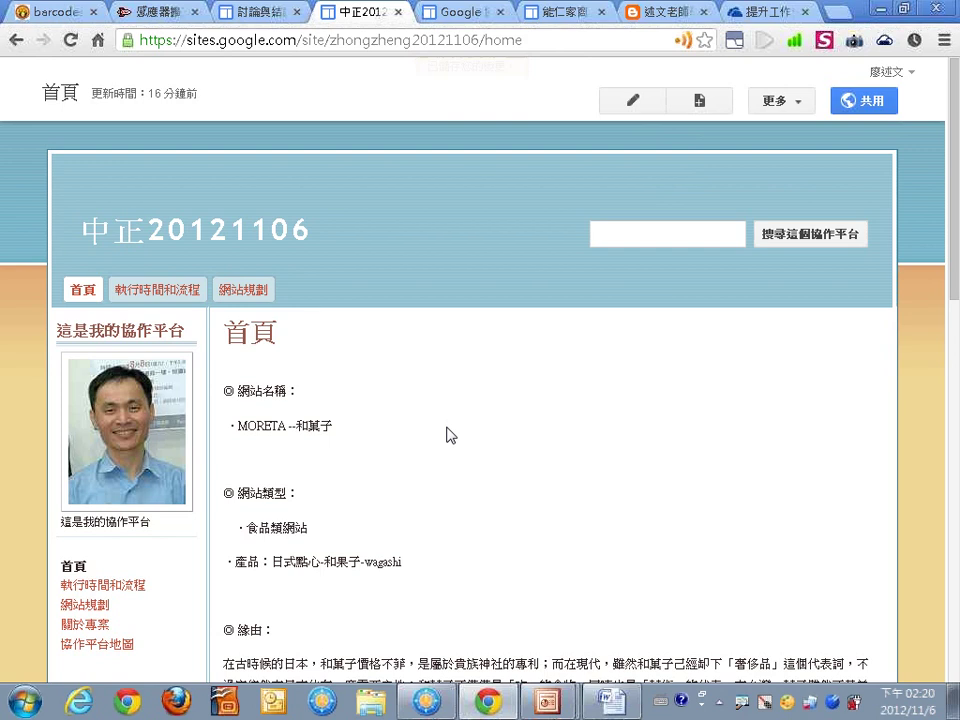
Step: Open the site's management settings and view the hierarchy of its pages
scroll(448, 435, "down", 2)
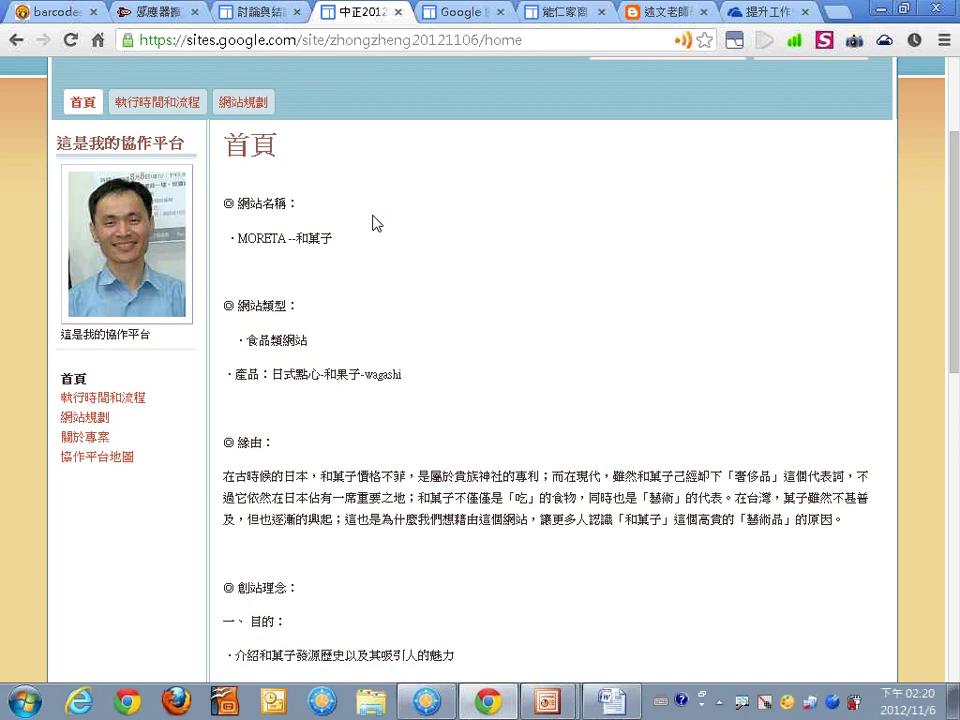
scroll(484, 339, "up", 1)
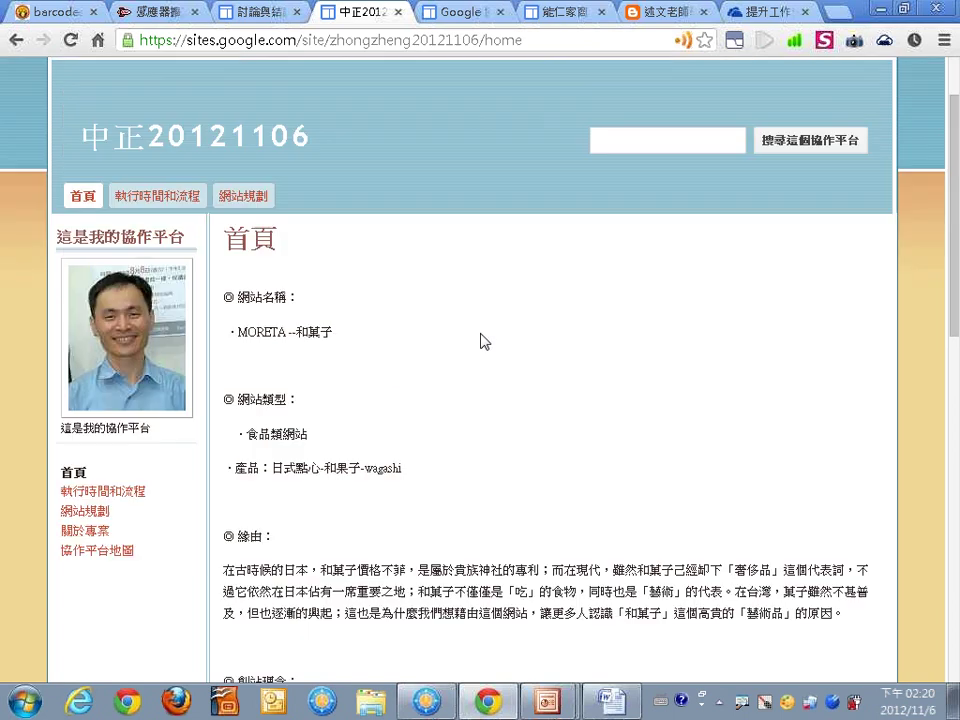
scroll(484, 339, "up", 1)
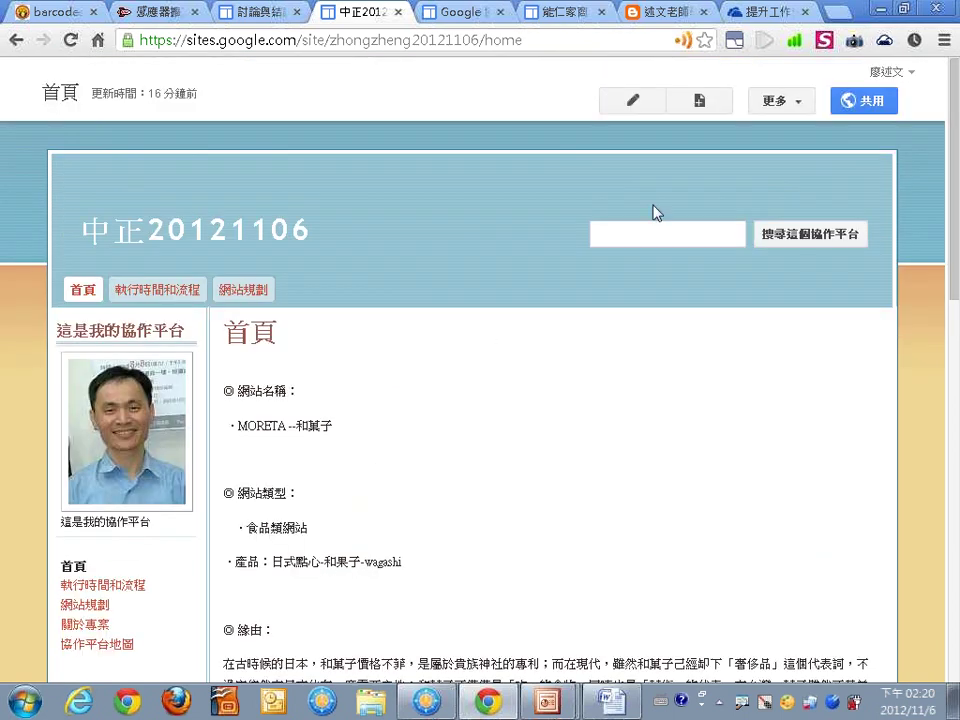
left_click(783, 108)
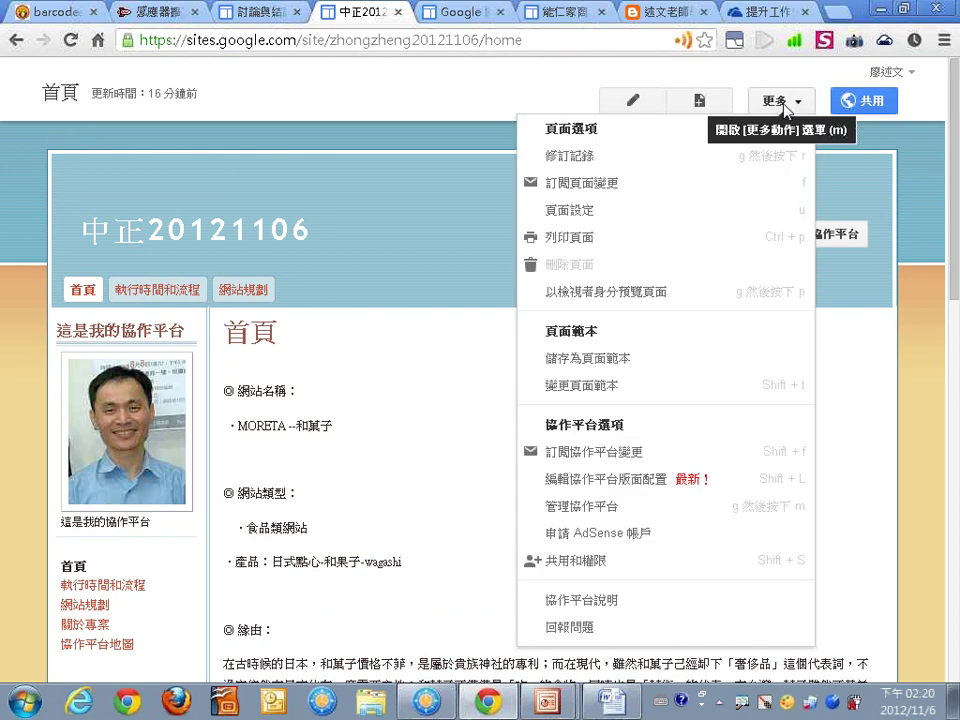
left_click(590, 507)
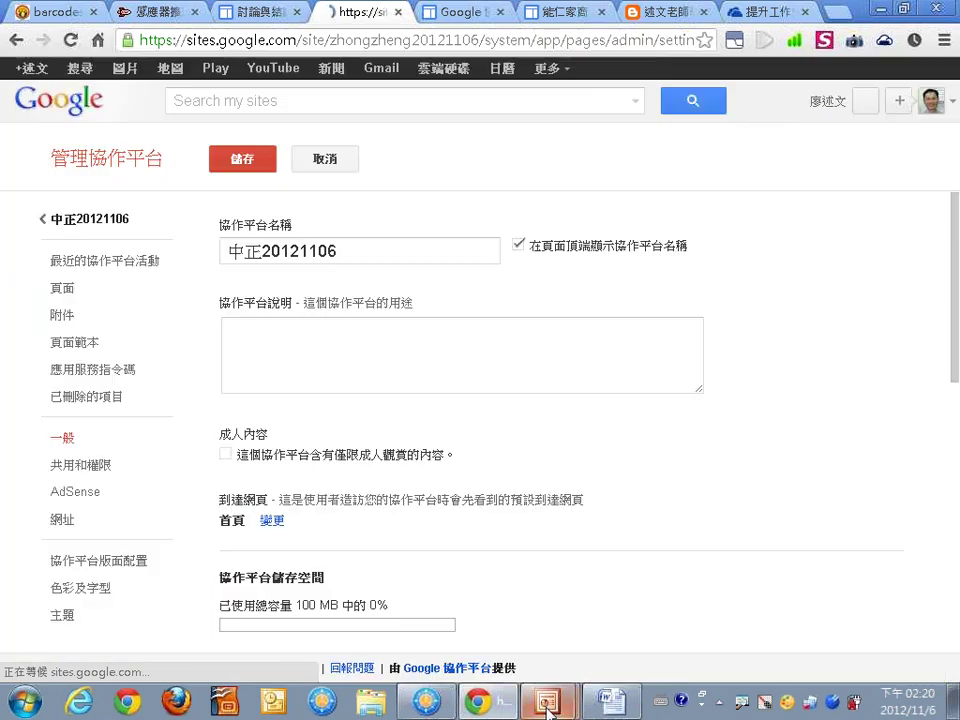
left_click(560, 690)
left_click(548, 522)
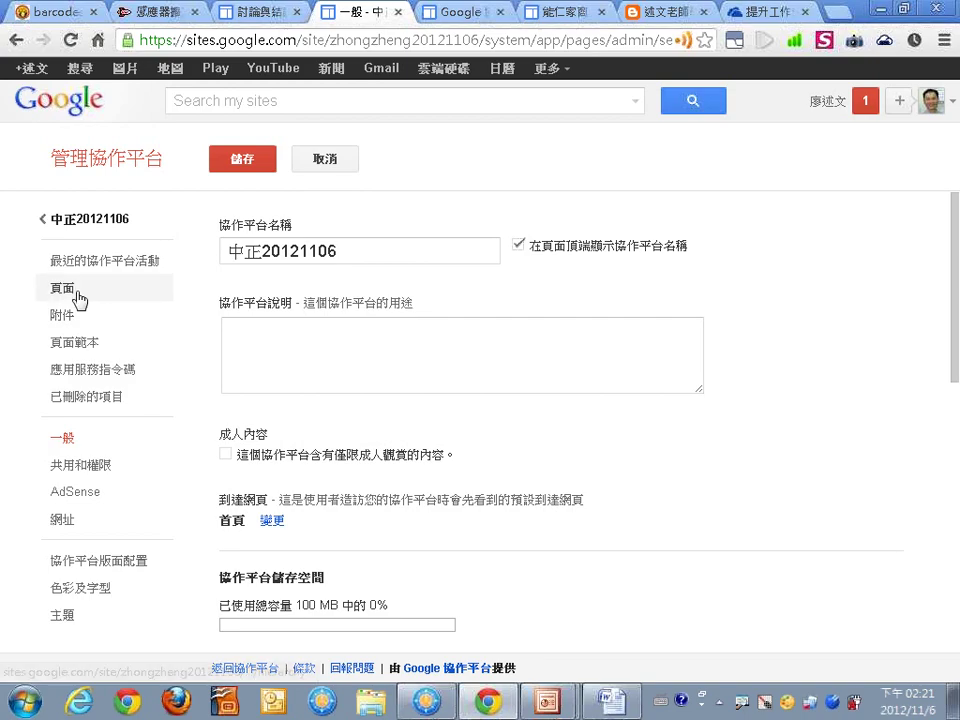
left_click(76, 296)
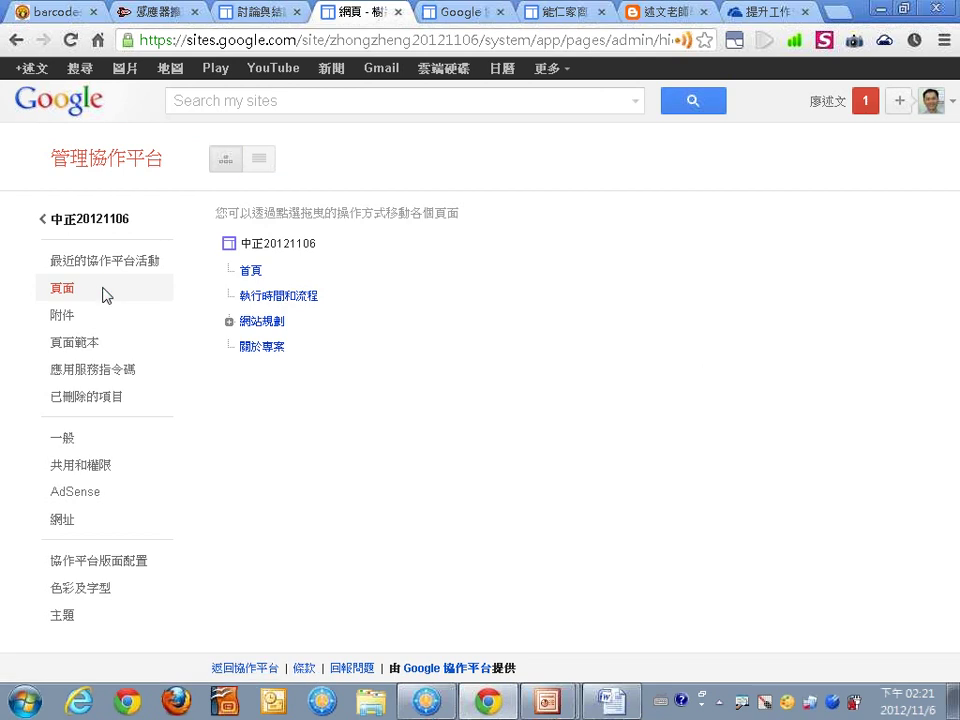
Step: Go to the 首頁 page from the page hierarchy and open its revision history
left_click(250, 273)
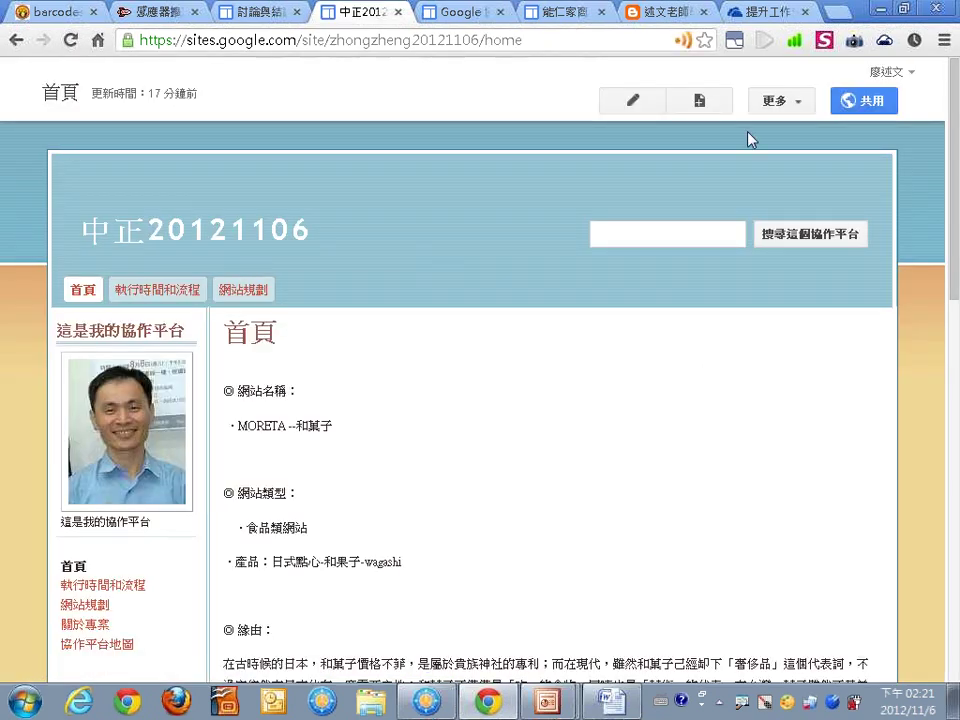
left_click(788, 104)
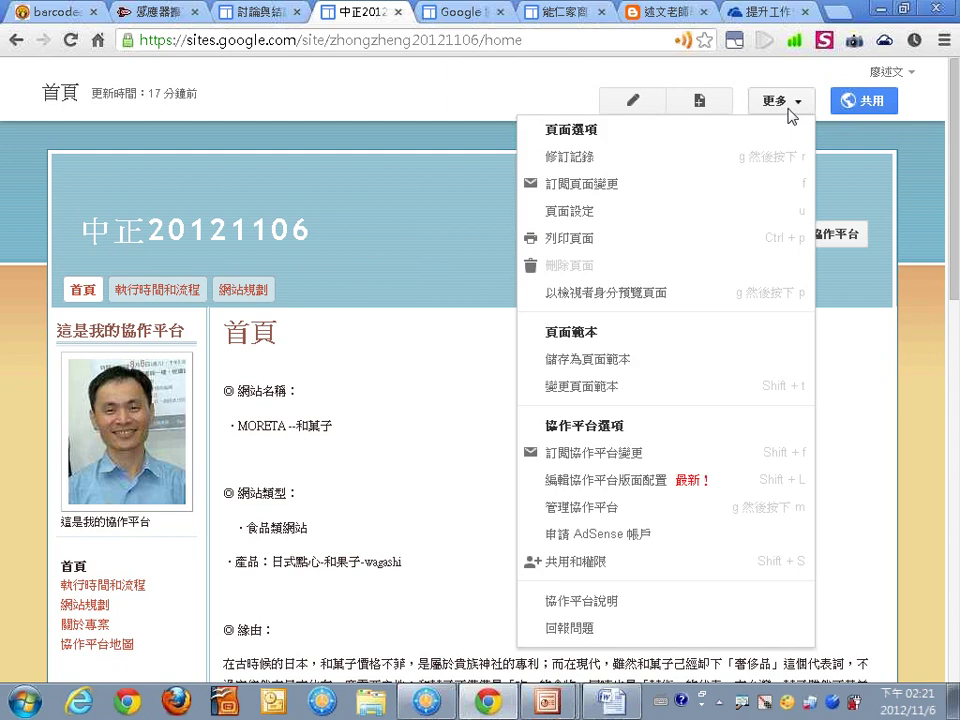
left_click(607, 162)
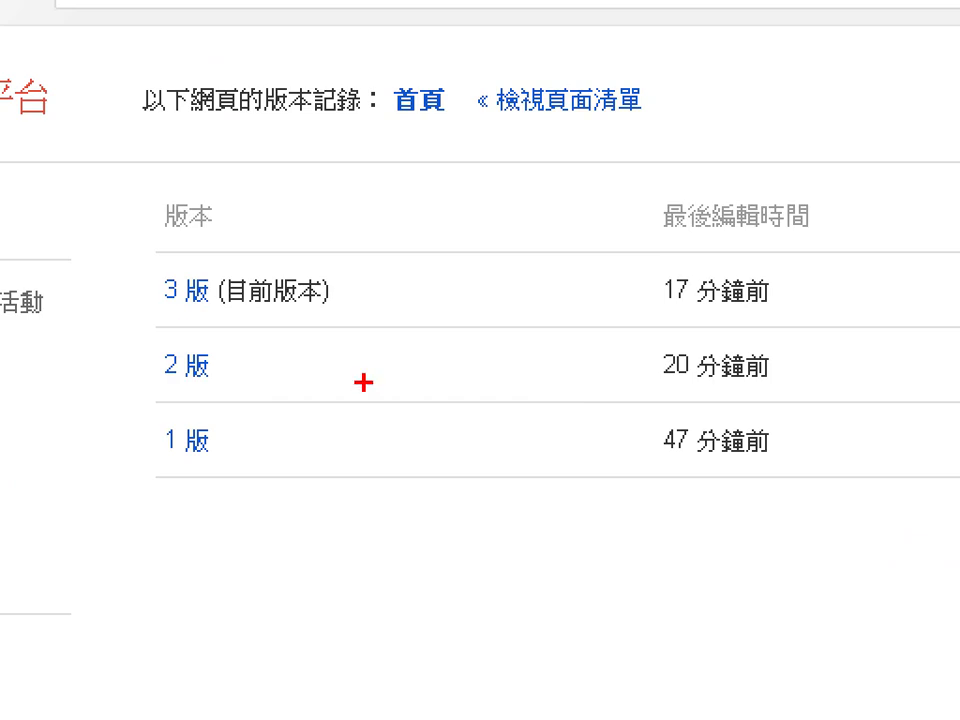
left_click_drag(152, 272, 146, 578)
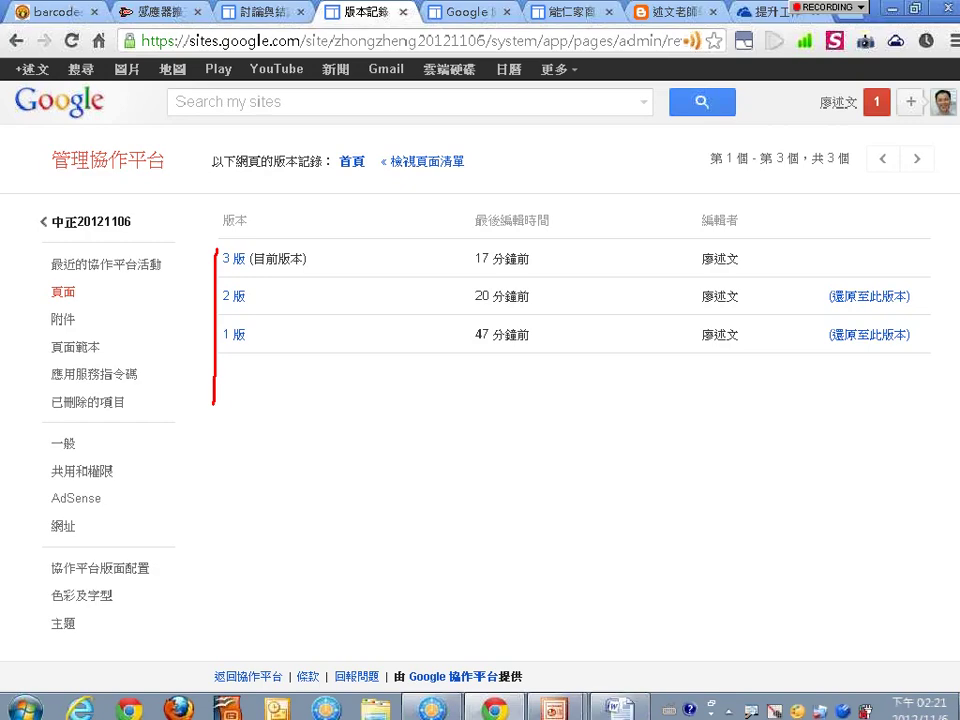
left_click(480, 362)
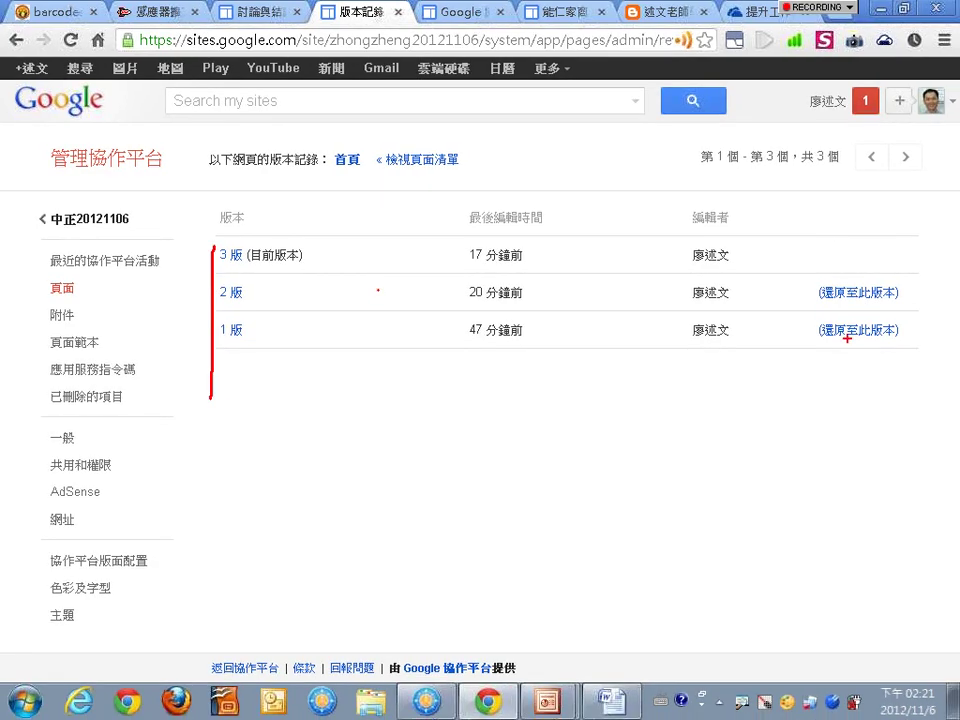
left_click_drag(818, 342, 813, 345)
mouse_move(257, 348)
left_mouse_down()
mouse_move(240, 350)
mouse_move(208, 322)
mouse_move(256, 338)
left_mouse_up()
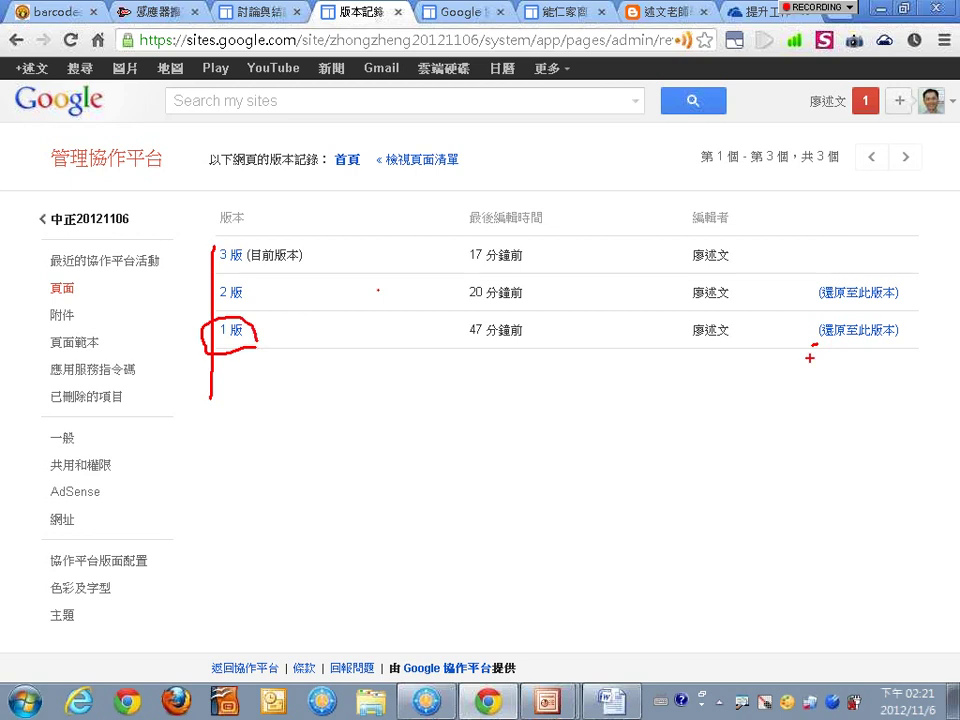
left_click_drag(791, 343, 905, 347)
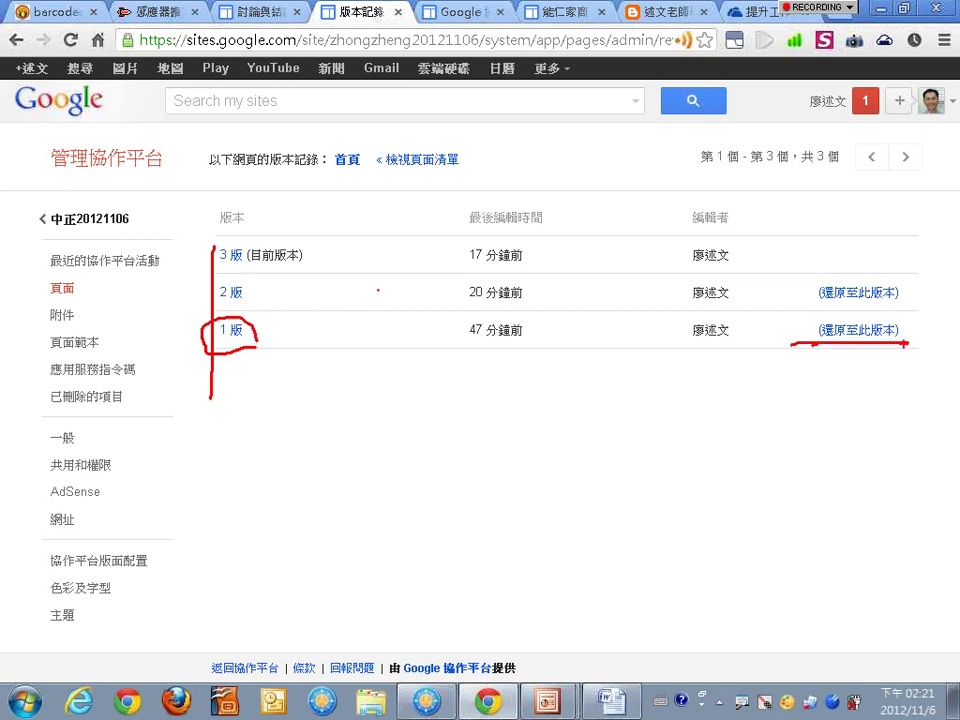
key("Escape")
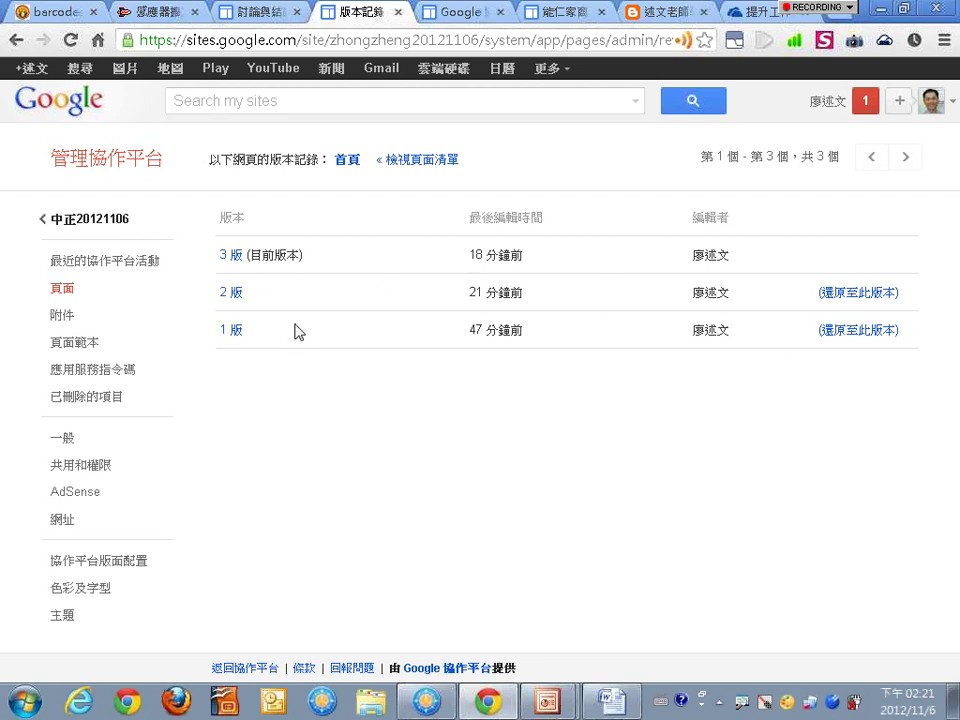
Step: View version 2 of the 首頁 page, compare it with version 1, and return to the page
left_click(231, 300)
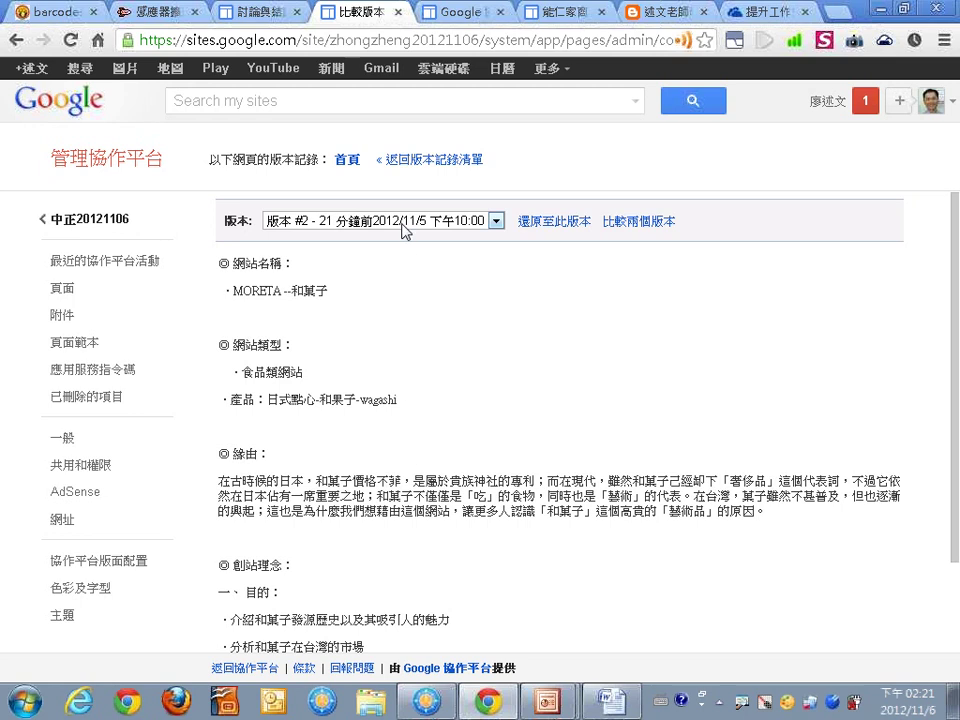
left_click(662, 224)
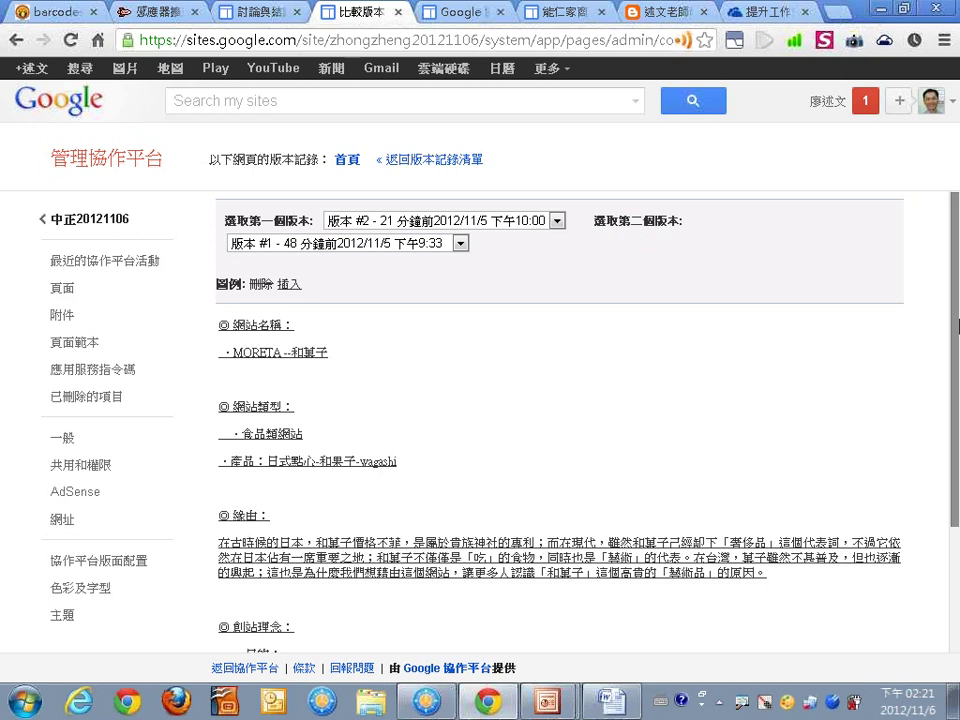
scroll(957, 320, "down", 2)
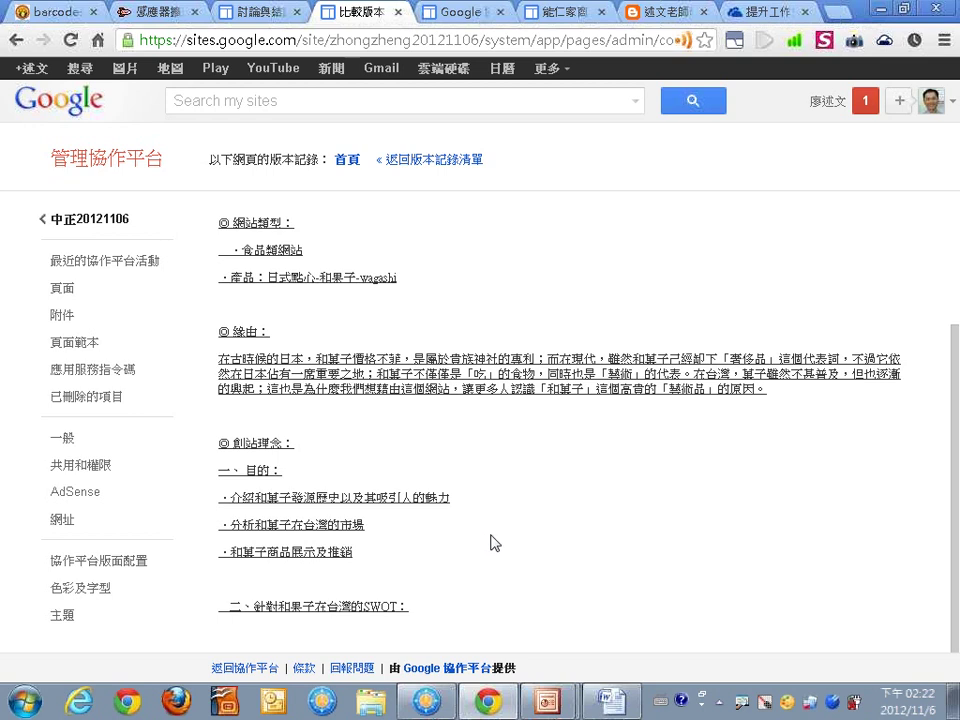
left_click(343, 163)
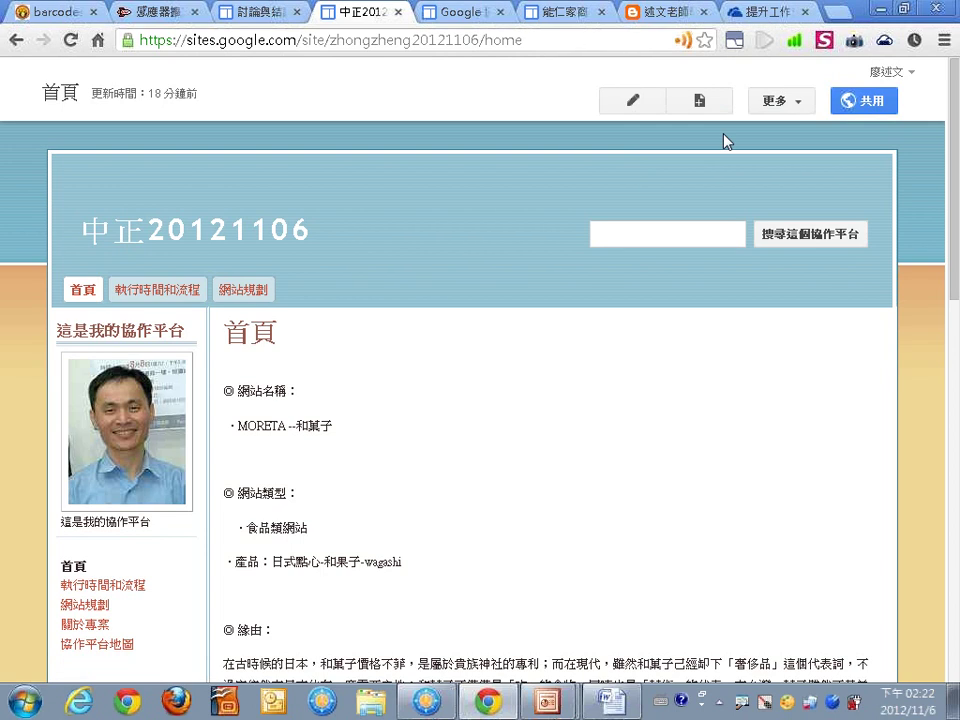